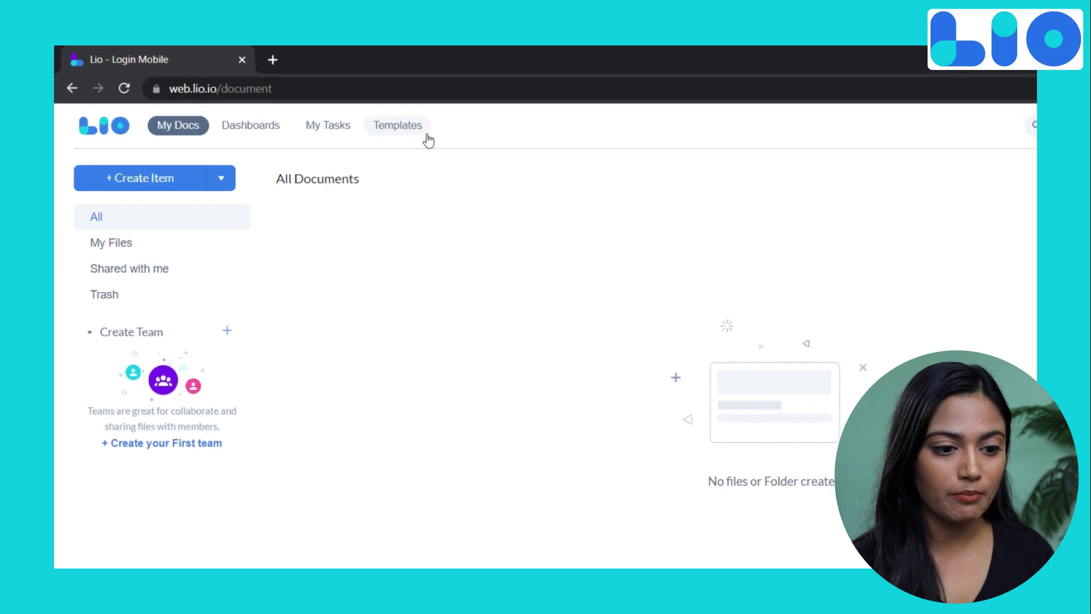
Step: Browse the available document templates in the Event Management category
left_click(425, 134)
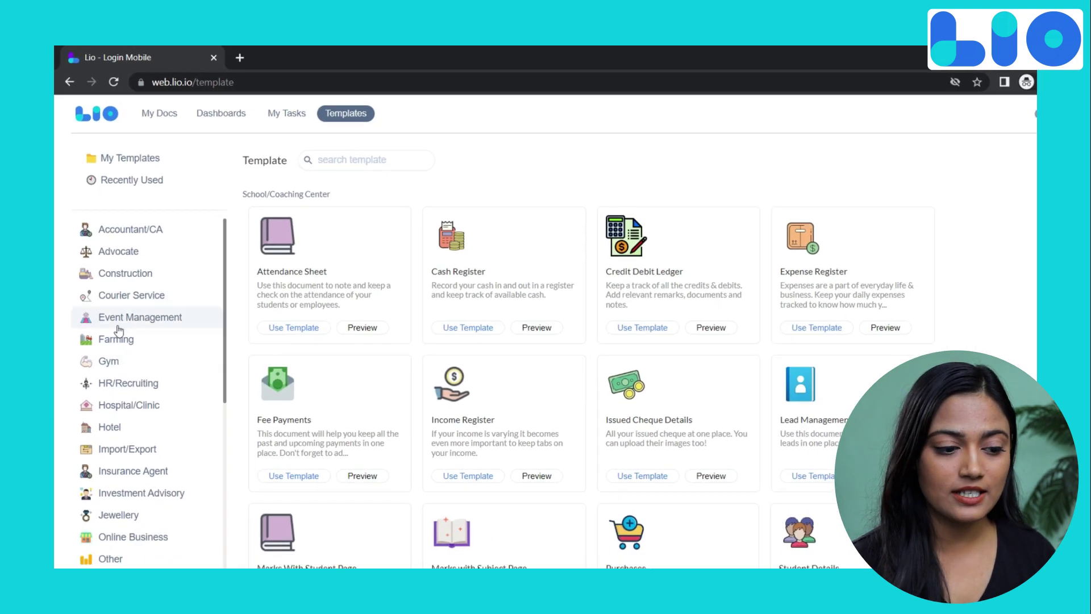
left_click(119, 321)
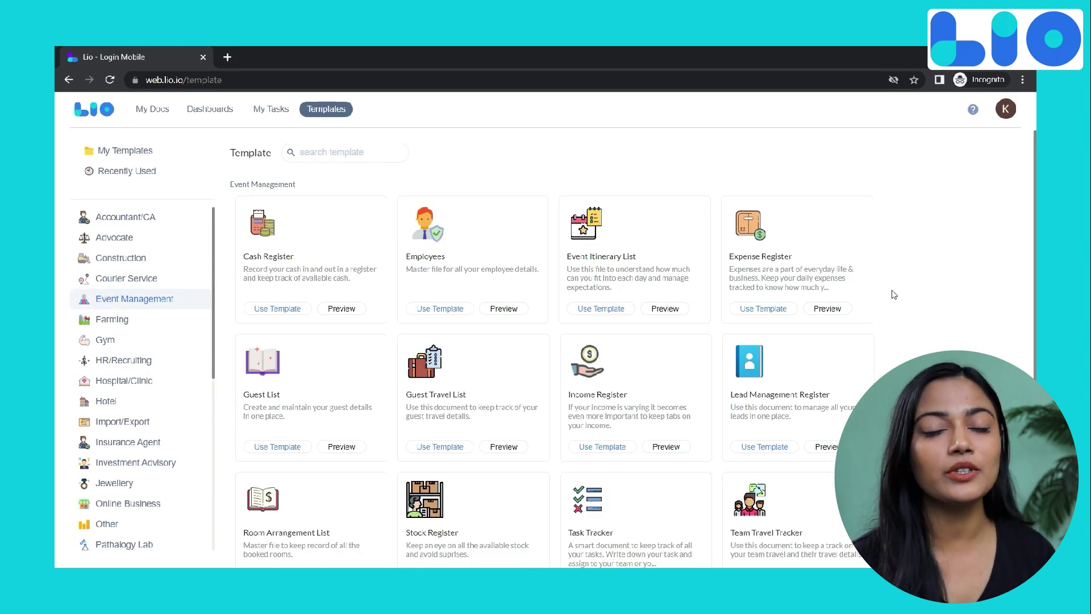
scroll(894, 294, "down", 3)
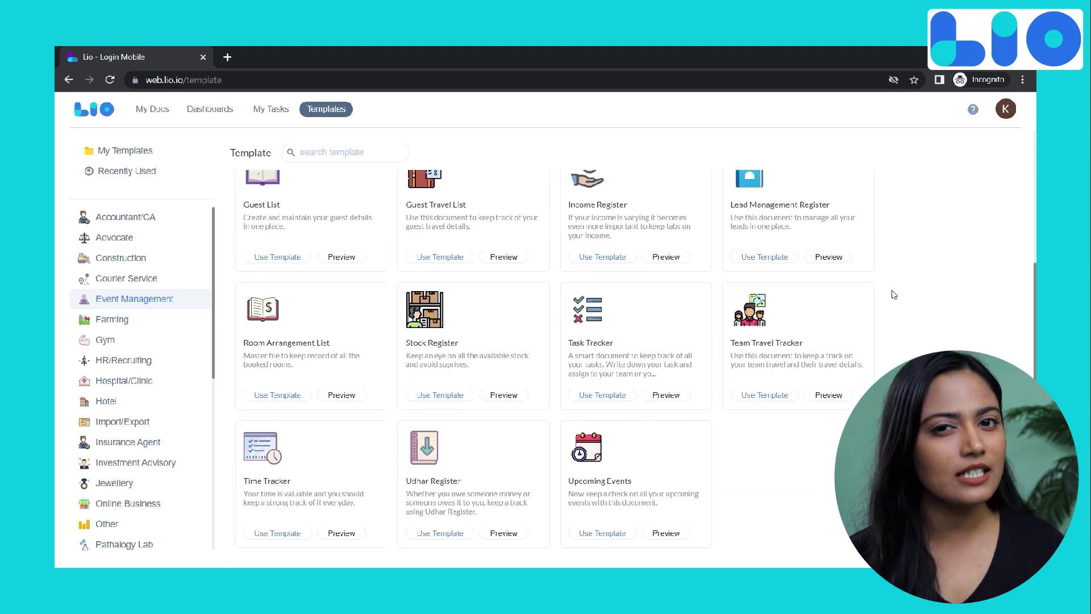
scroll(894, 294, "up", 3)
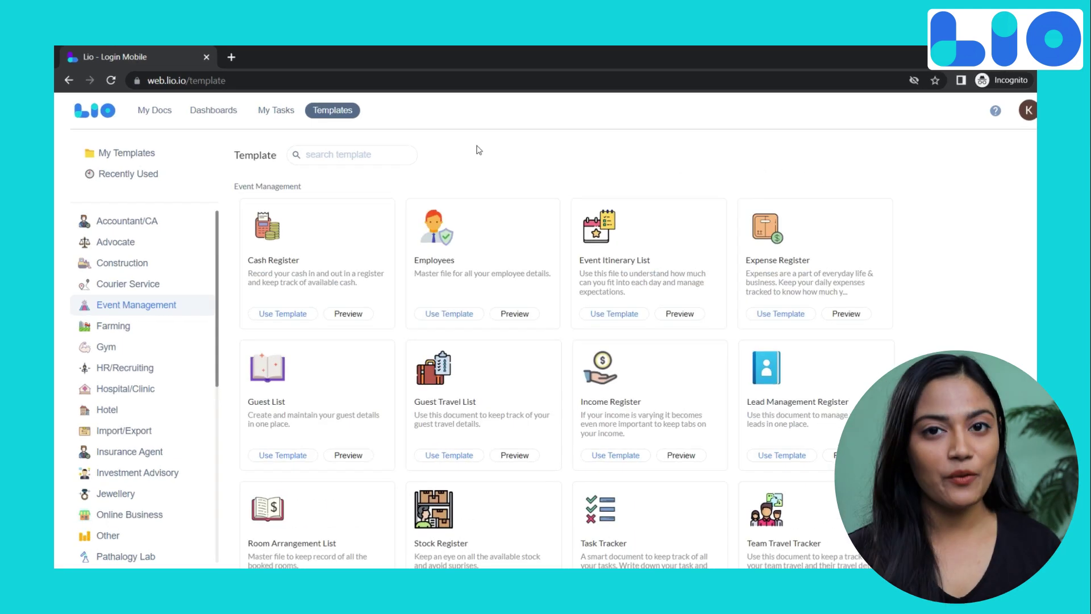
Step: Search the Event Management templates for "task" and preview the contents of the Task Tracker template
left_click(352, 152)
type("task")
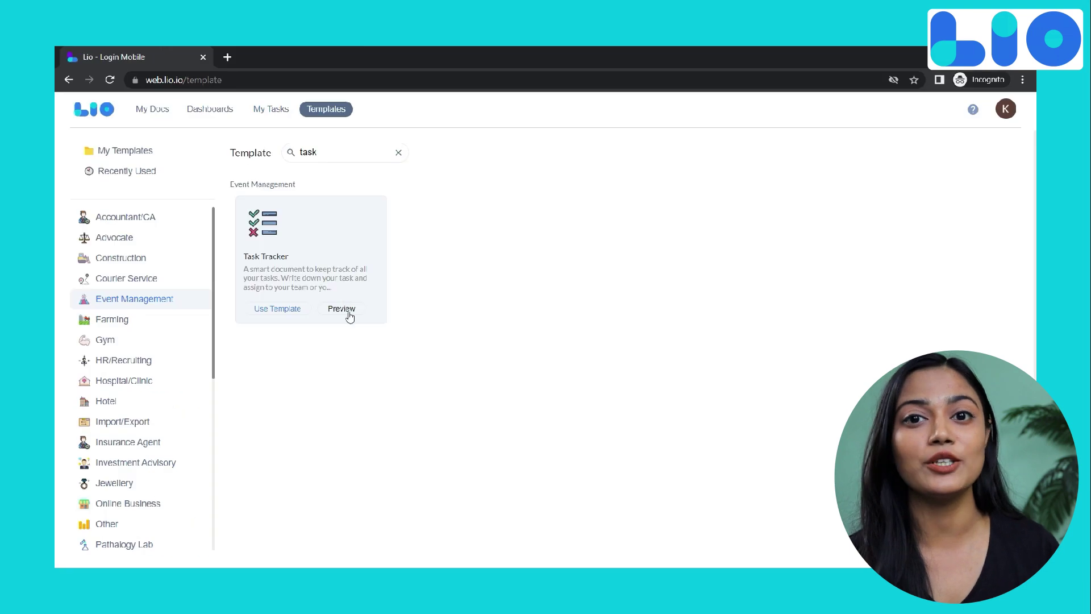
left_click(343, 309)
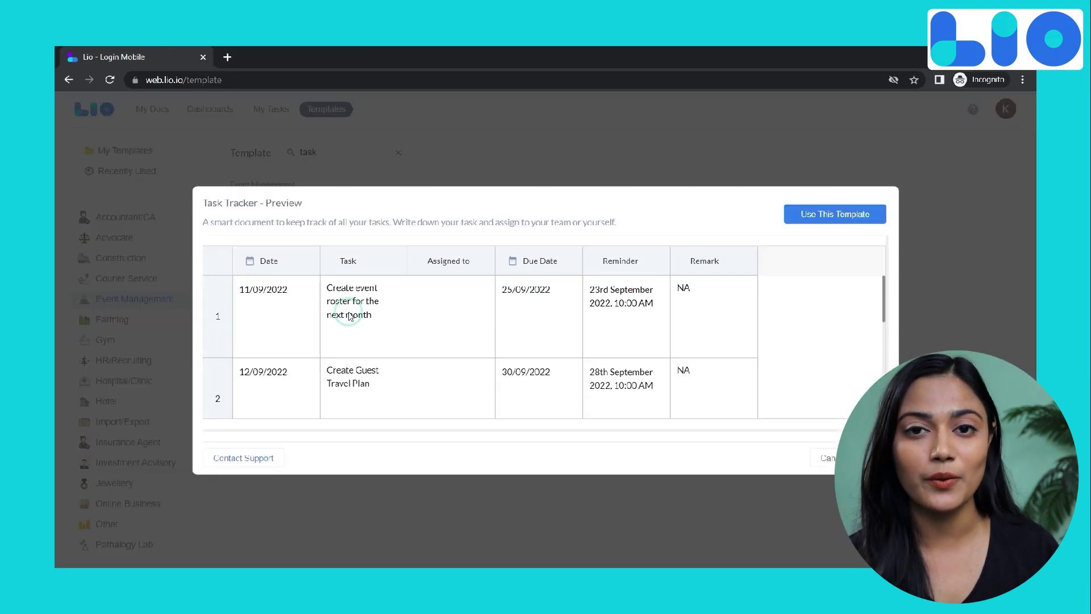
scroll(349, 317, "down", 5)
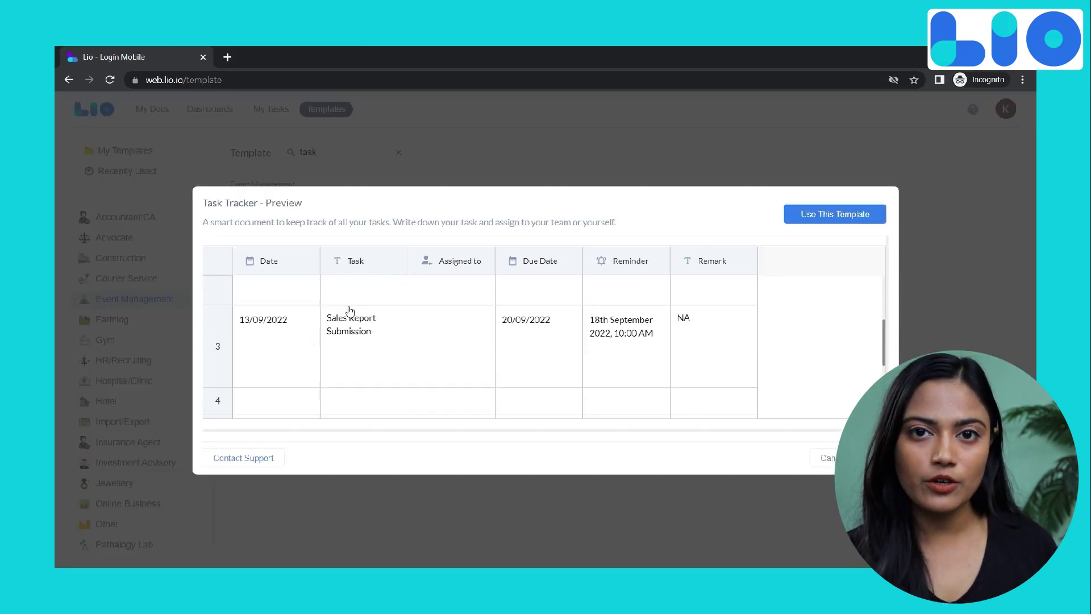
key("Escape")
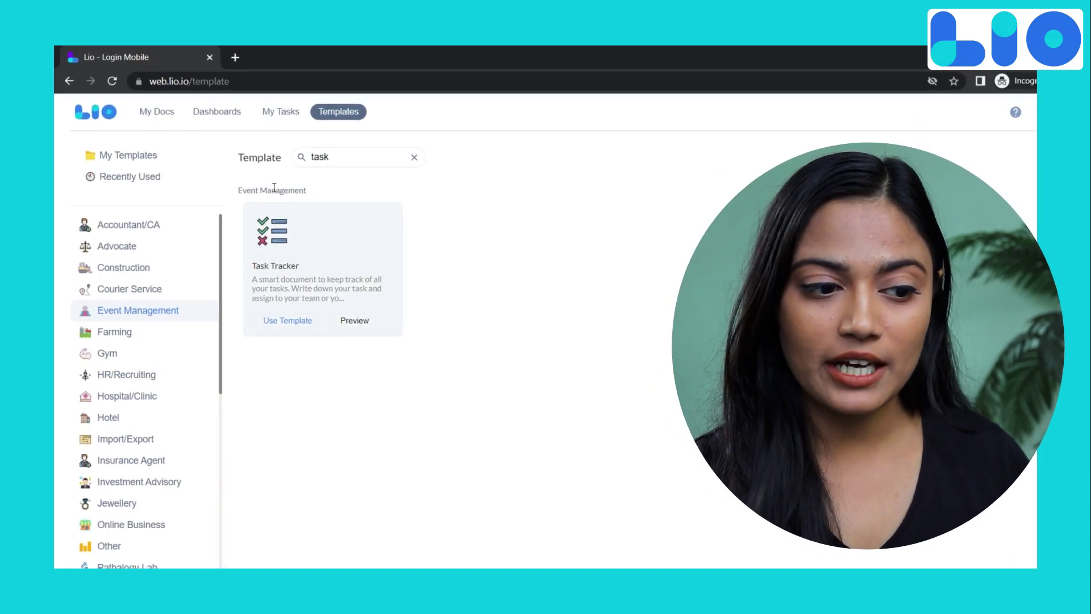
Step: Create a new blank document named "example" among the personal documents
left_click(165, 114)
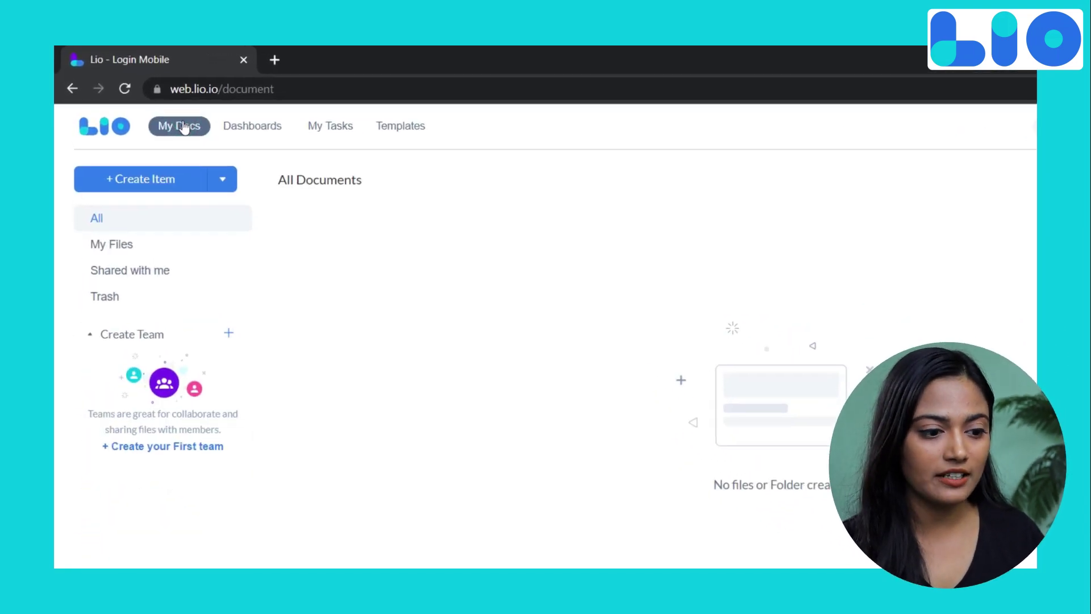
left_click(170, 188)
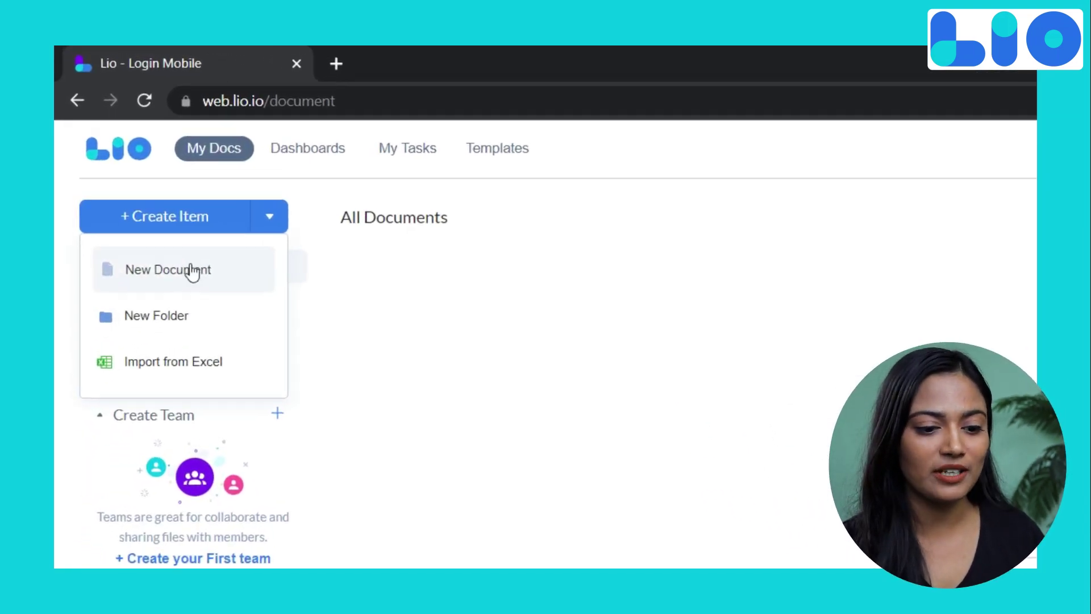
left_click(169, 227)
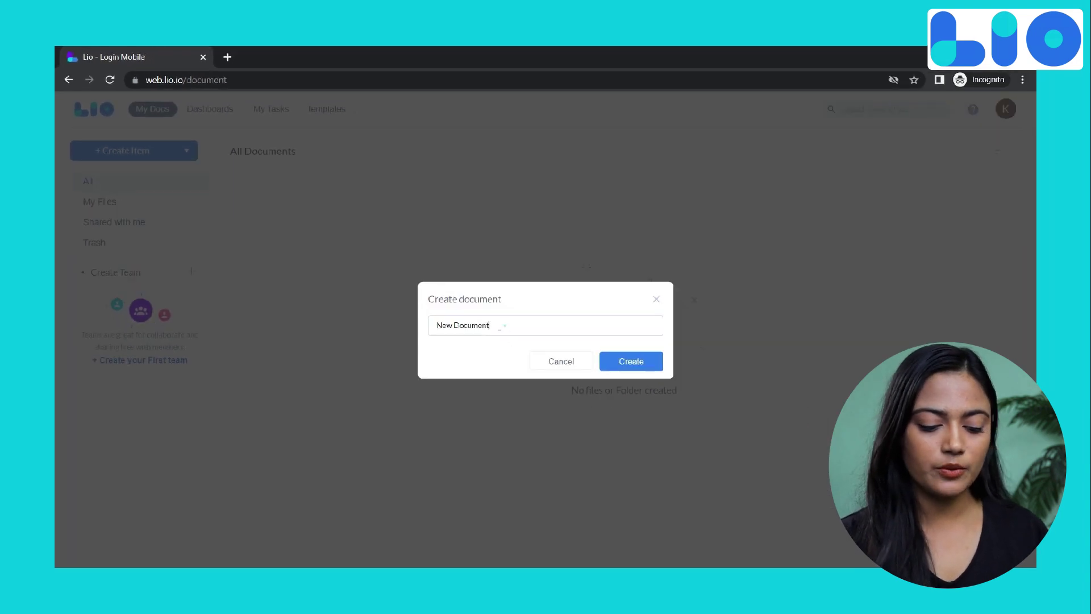
key("ctrl+a")
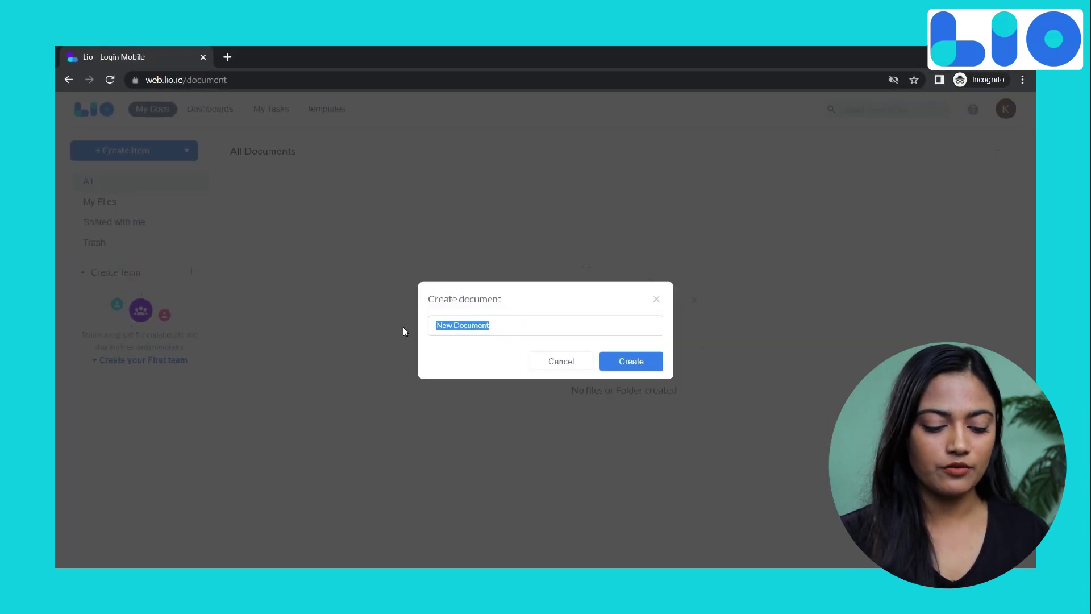
type("example")
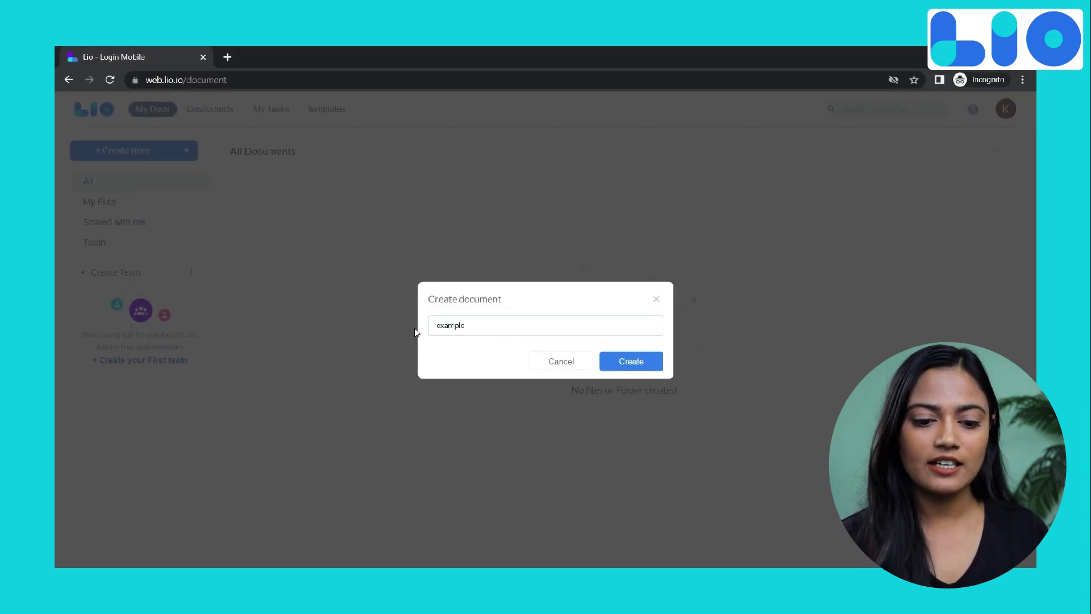
left_click(647, 364)
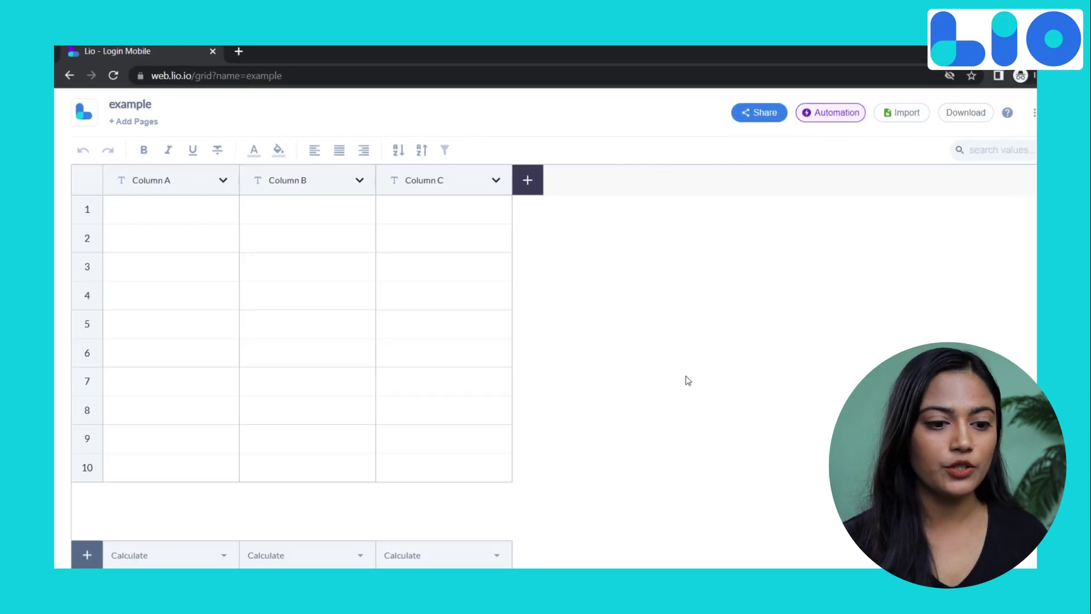
Step: Look at the options for adding a column without creating one, and add 5 rows to the table
left_click(595, 186)
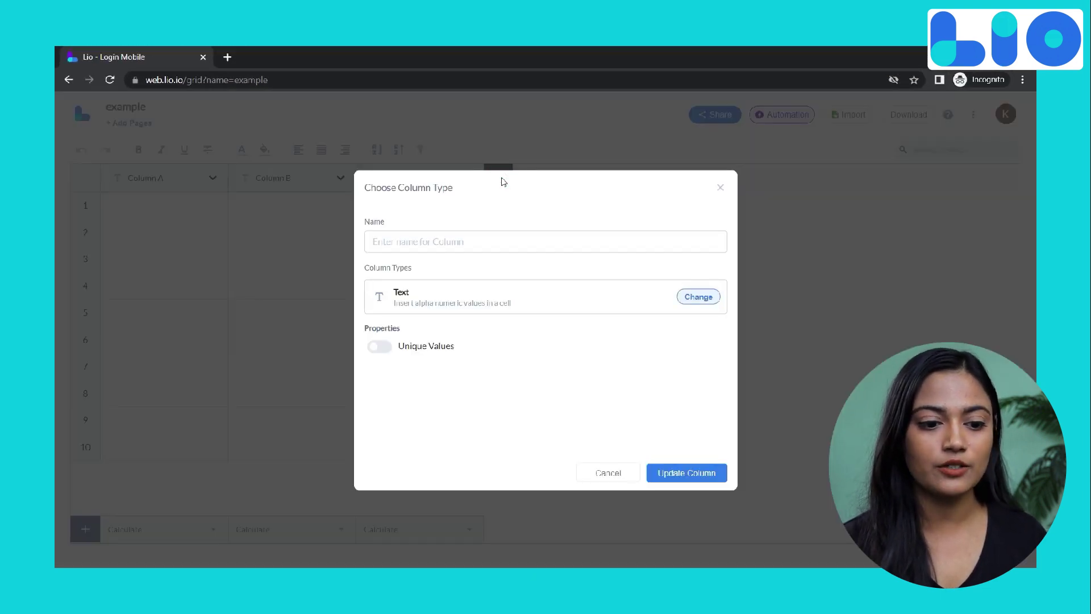
left_click(602, 471)
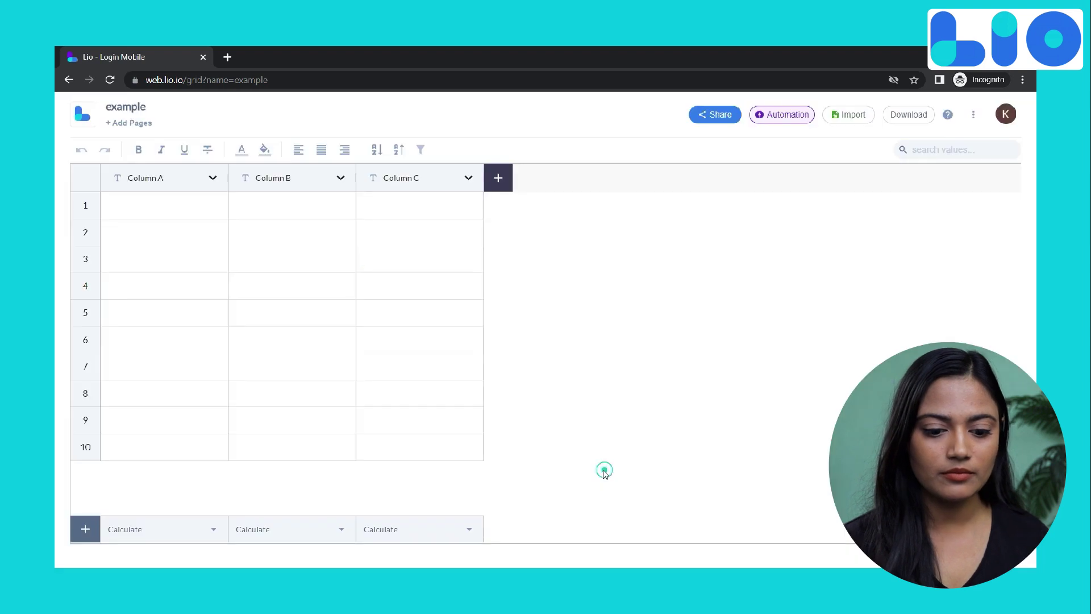
left_click(84, 530)
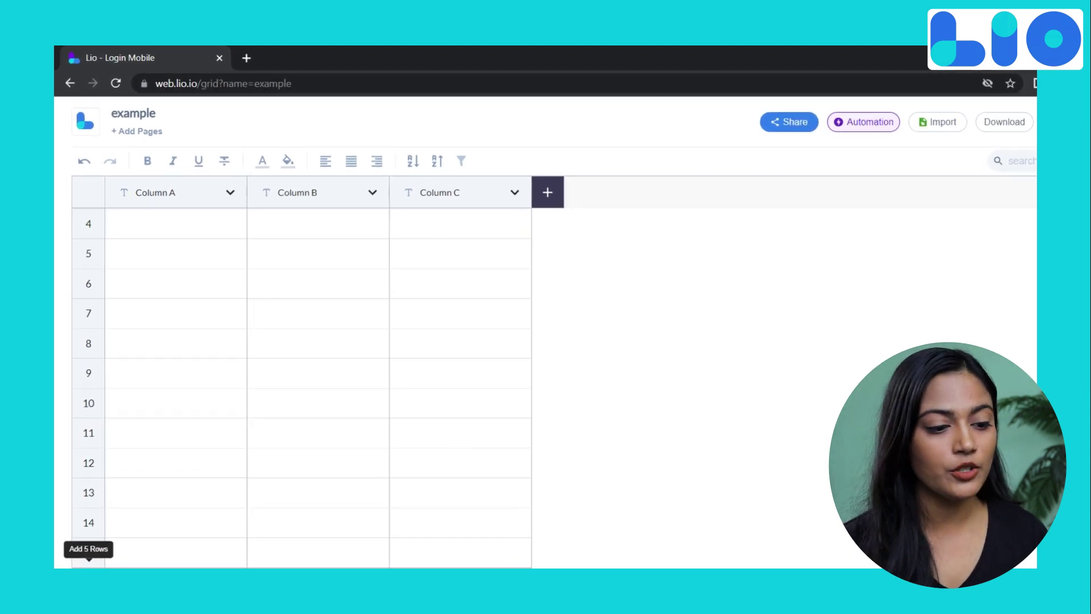
Step: Rename Column A to "Customer name"
left_click(237, 199)
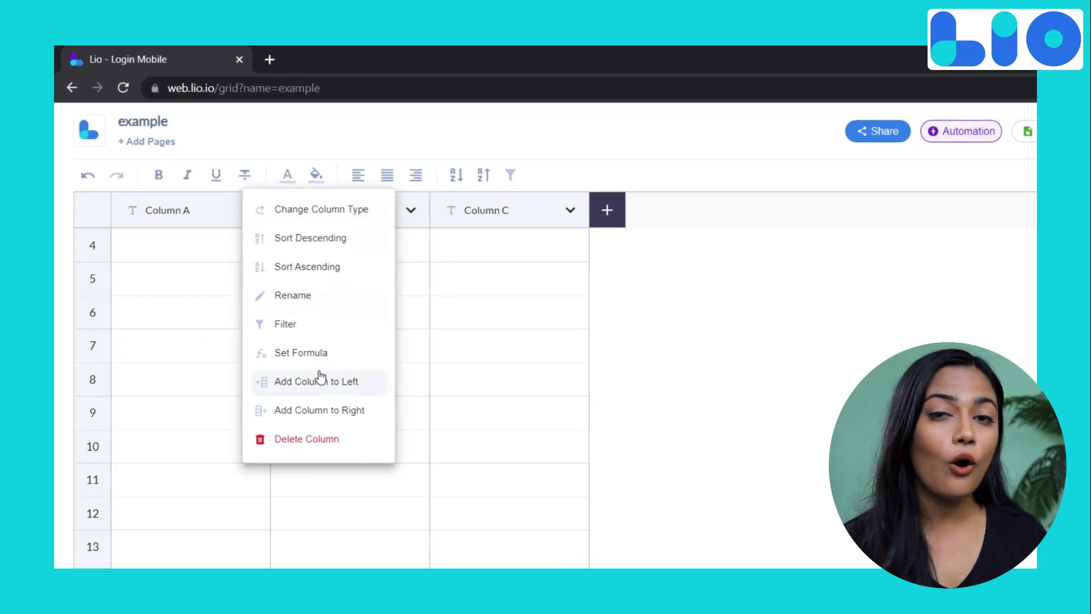
left_click(249, 213)
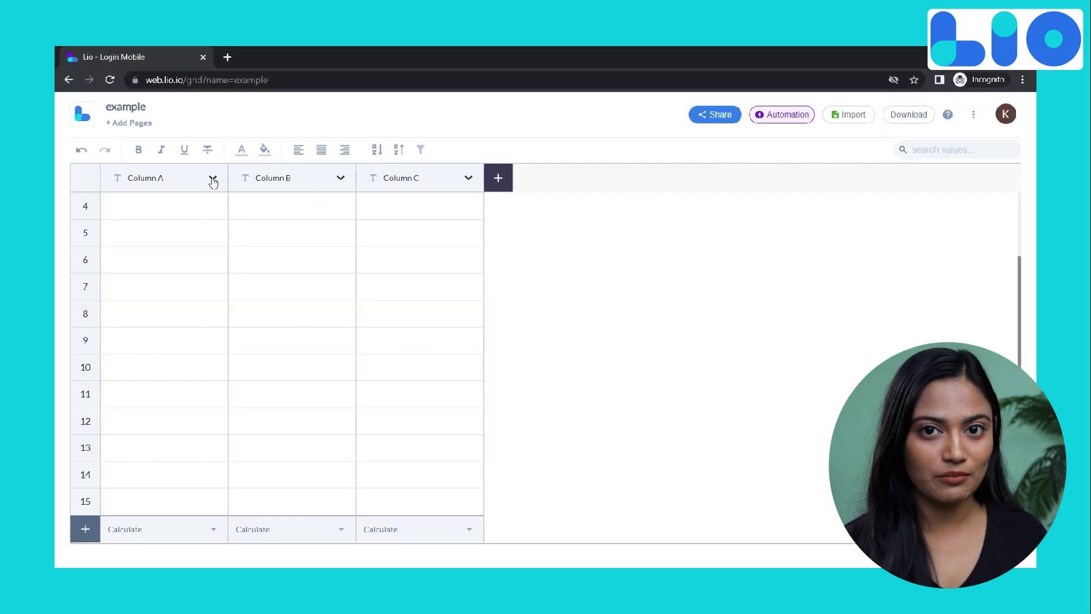
left_click(214, 181)
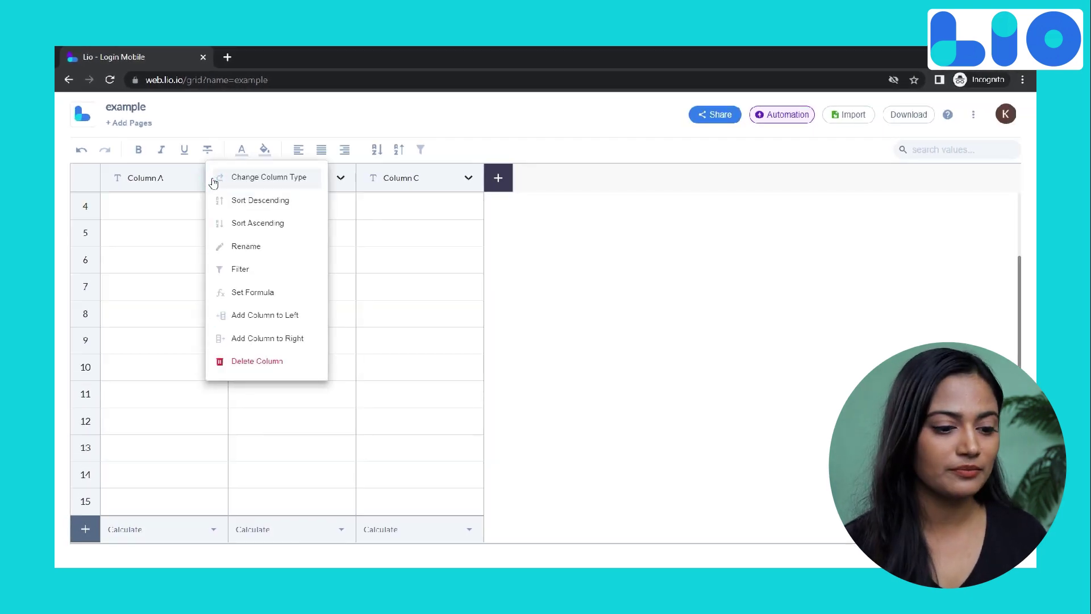
left_click(246, 247)
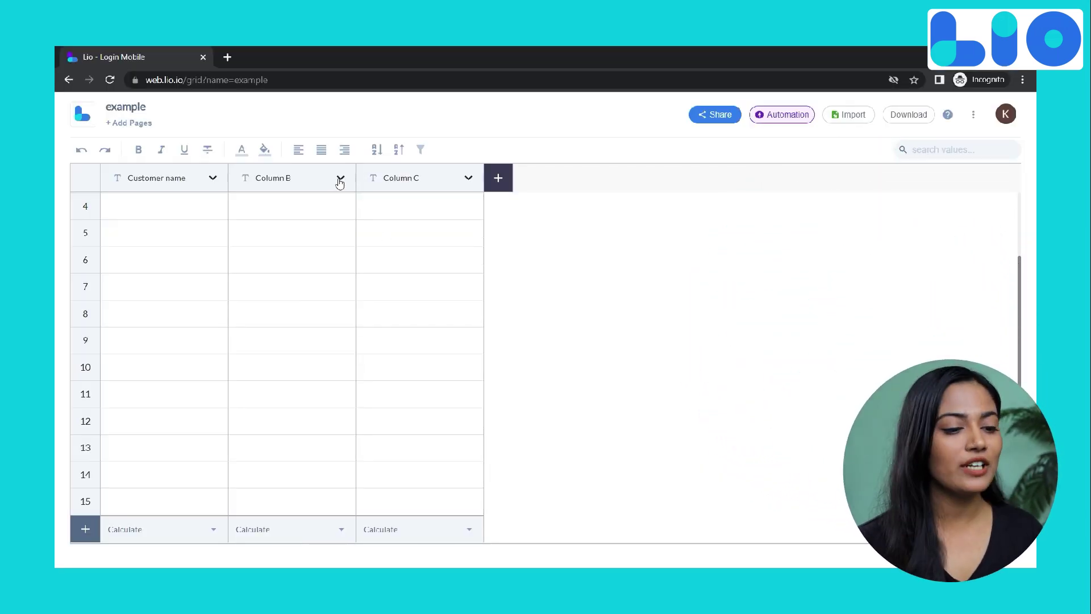
Step: Rename Column B to "Contact Number" and change its column type to Mobile Number
left_click(340, 180)
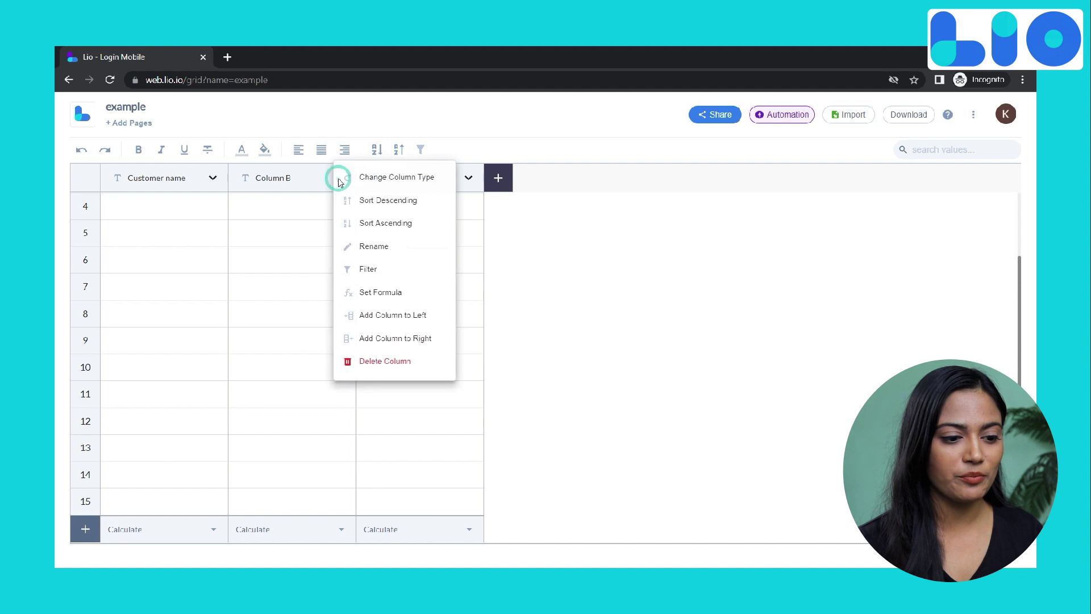
left_click(377, 180)
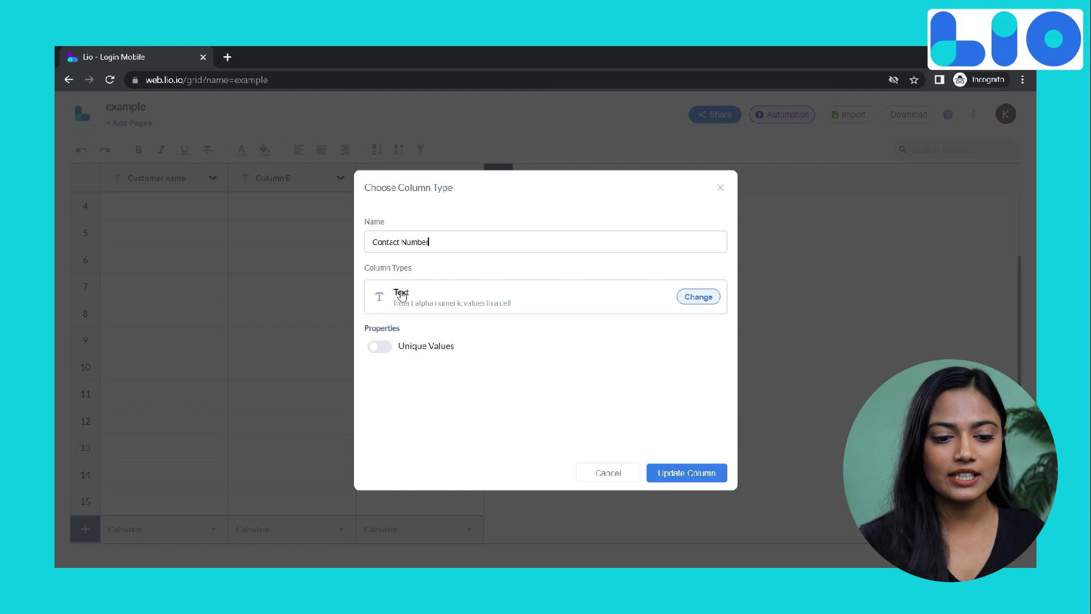
left_click(697, 298)
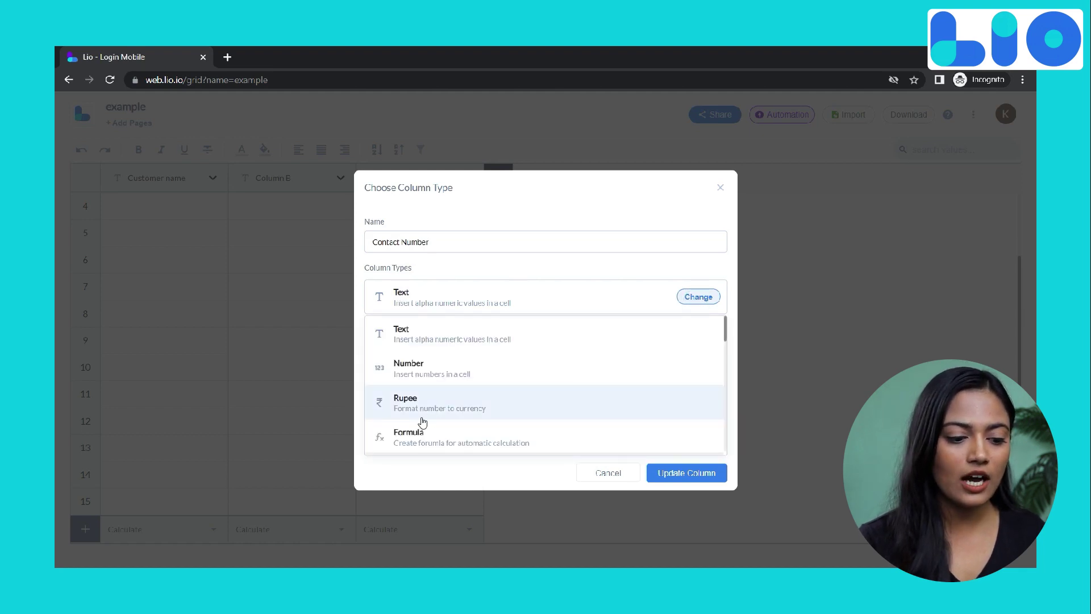
scroll(423, 417, "down", 5)
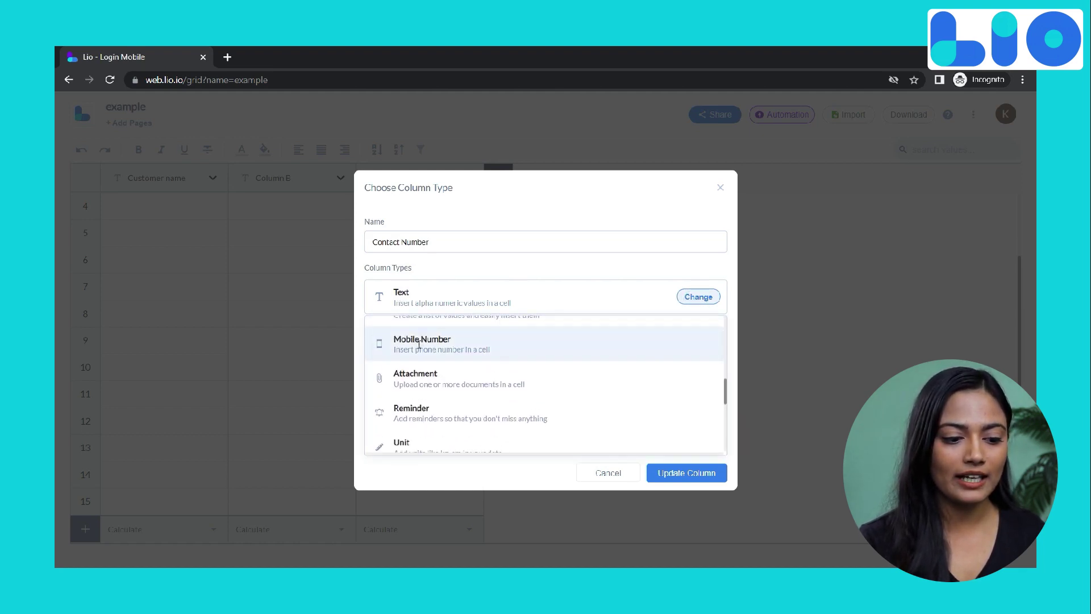
left_click(418, 344)
left_click(717, 469)
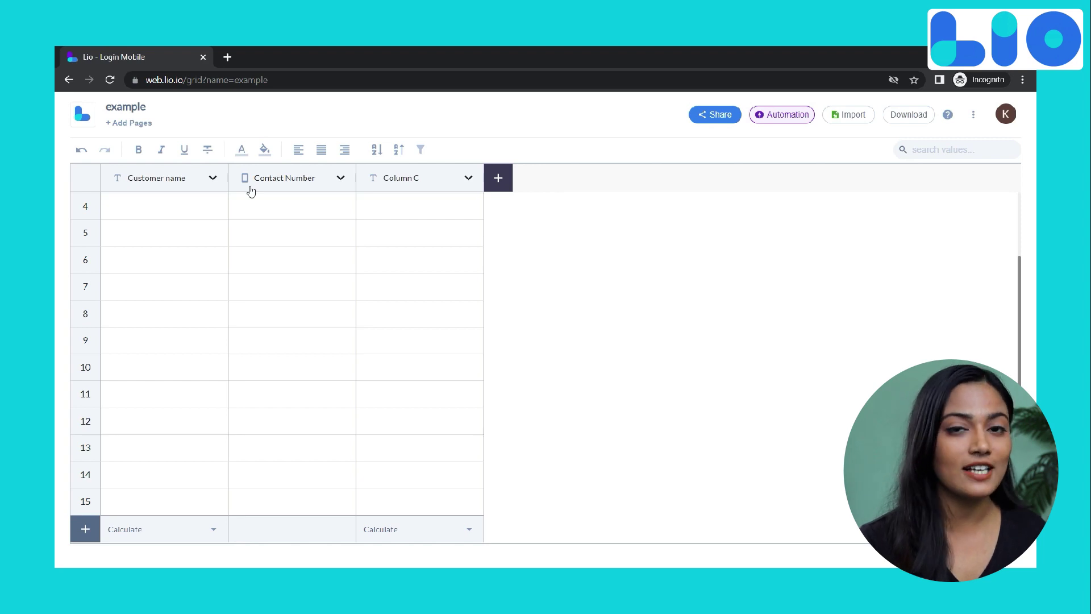
Step: Rename Column C to "Verification Document" and change its column type to Attachment
left_click(469, 178)
left_click(512, 180)
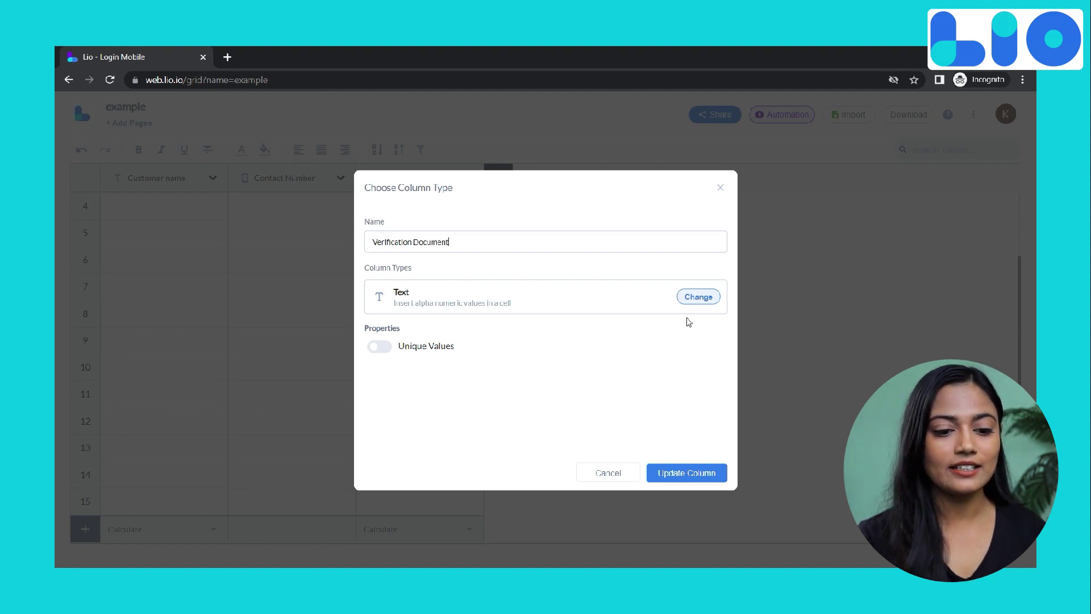
left_click(703, 304)
scroll(434, 394, "down", 3)
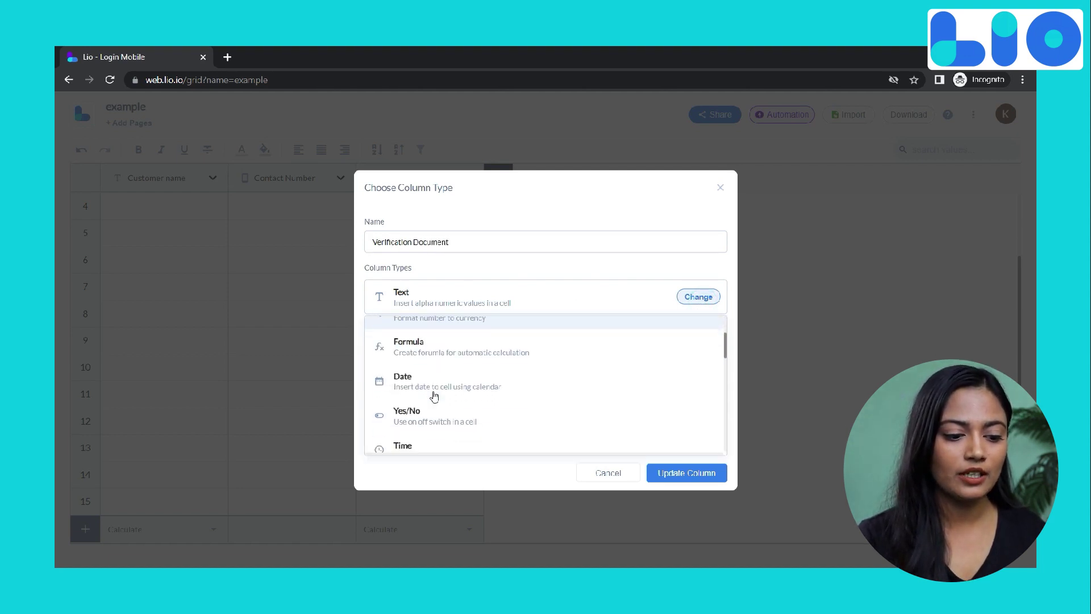
scroll(433, 395, "down", 5)
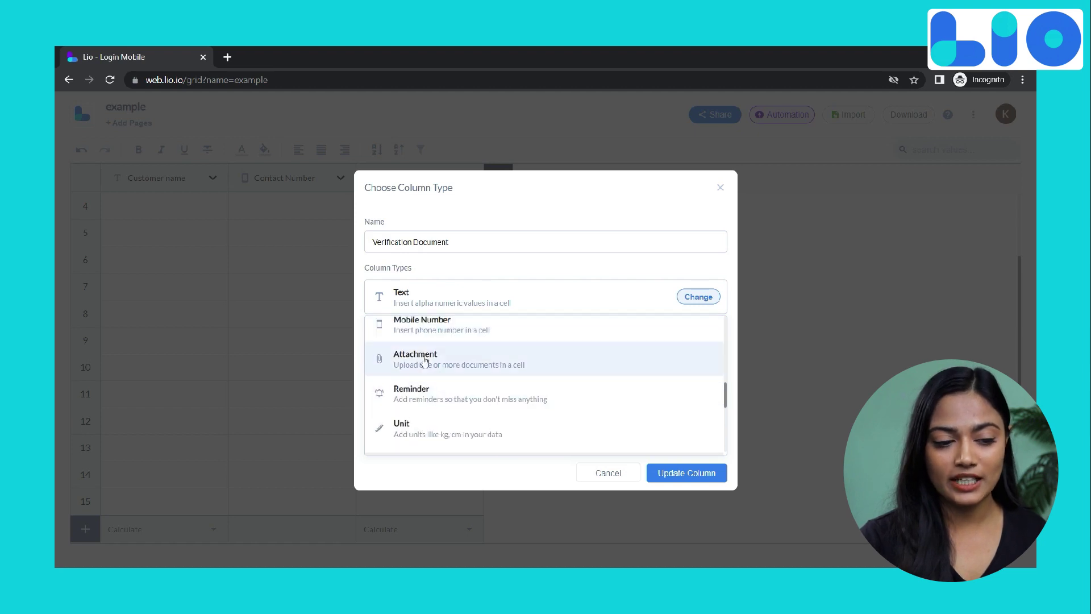
left_click(423, 355)
left_click(677, 471)
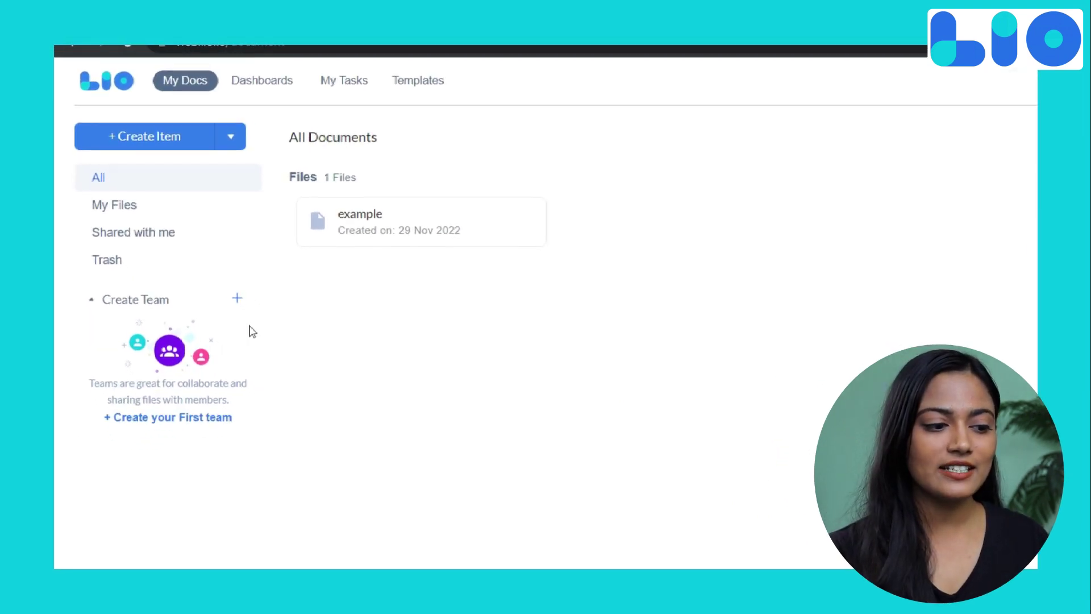
Step: Start creating a new team and name it "Sales Team"
left_click(204, 281)
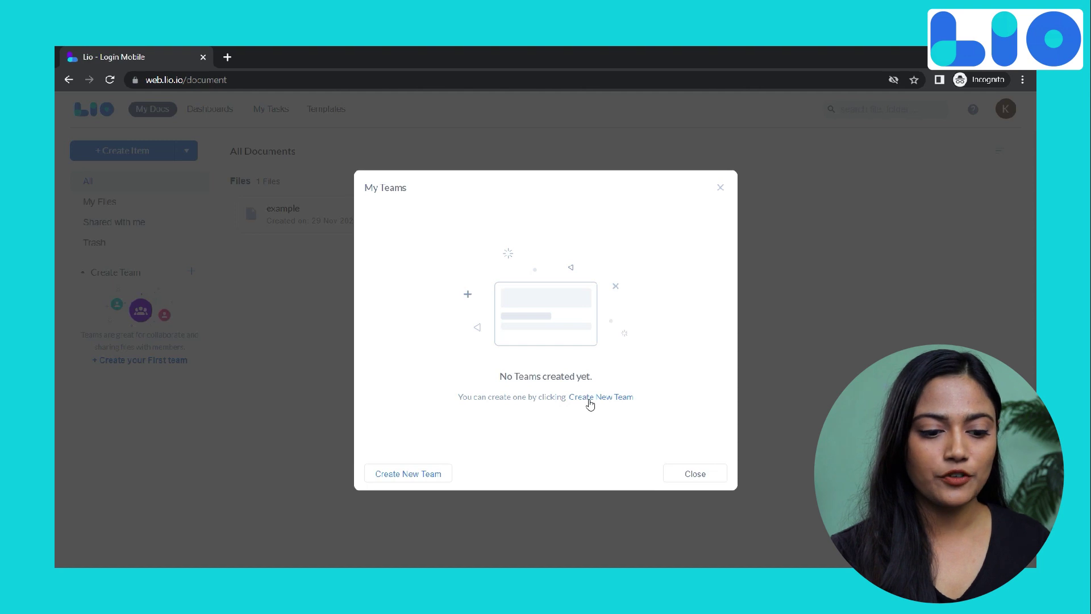
left_click(402, 474)
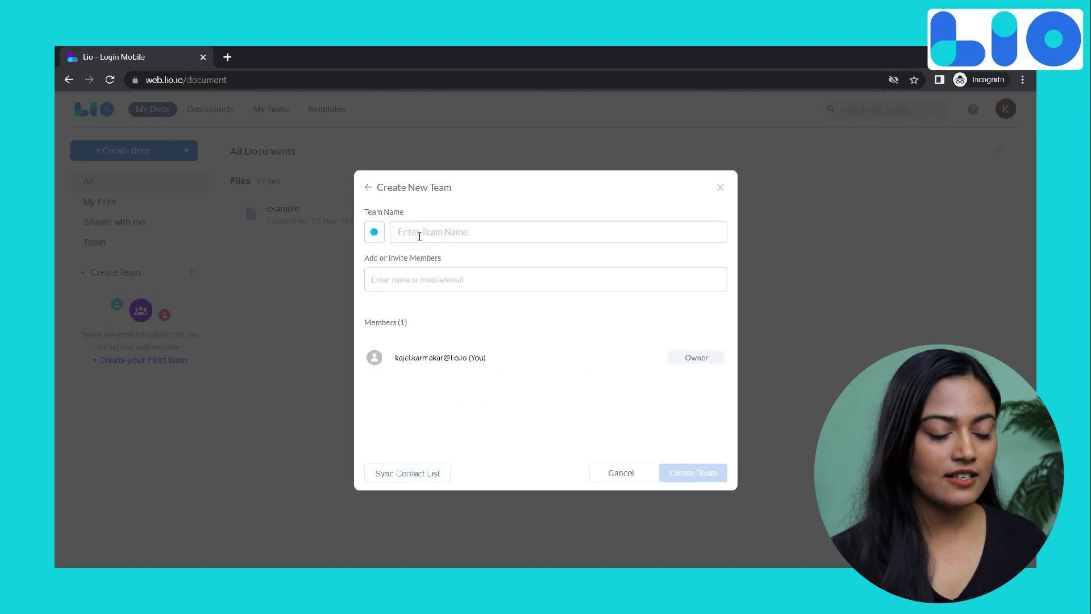
type("Sales Team")
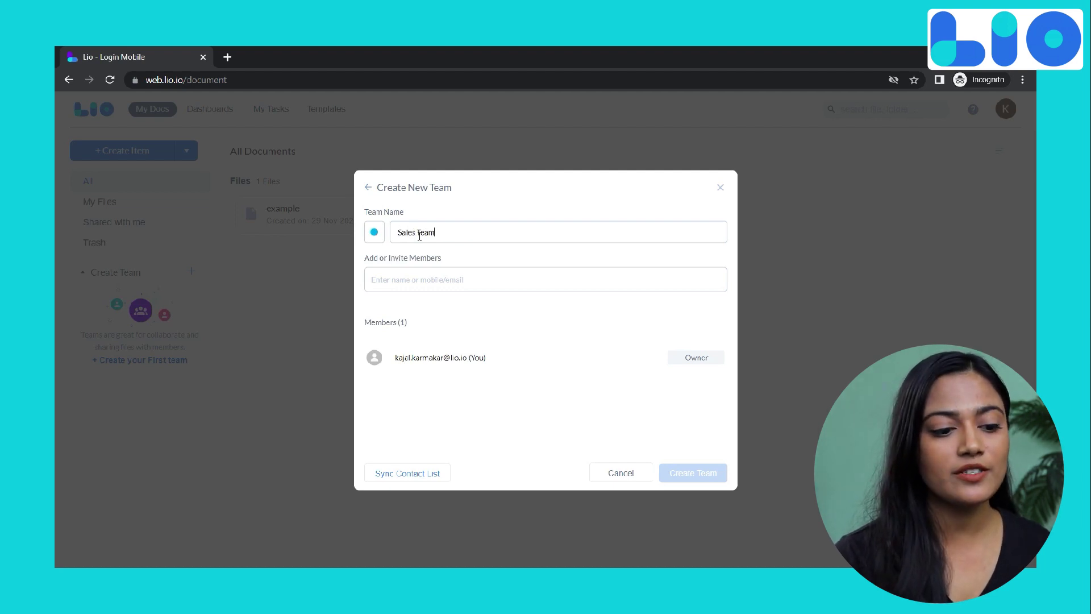
triple_click(367, 258)
Step: Add a member to the new team by entering the member's e-mail address
left_click(465, 280)
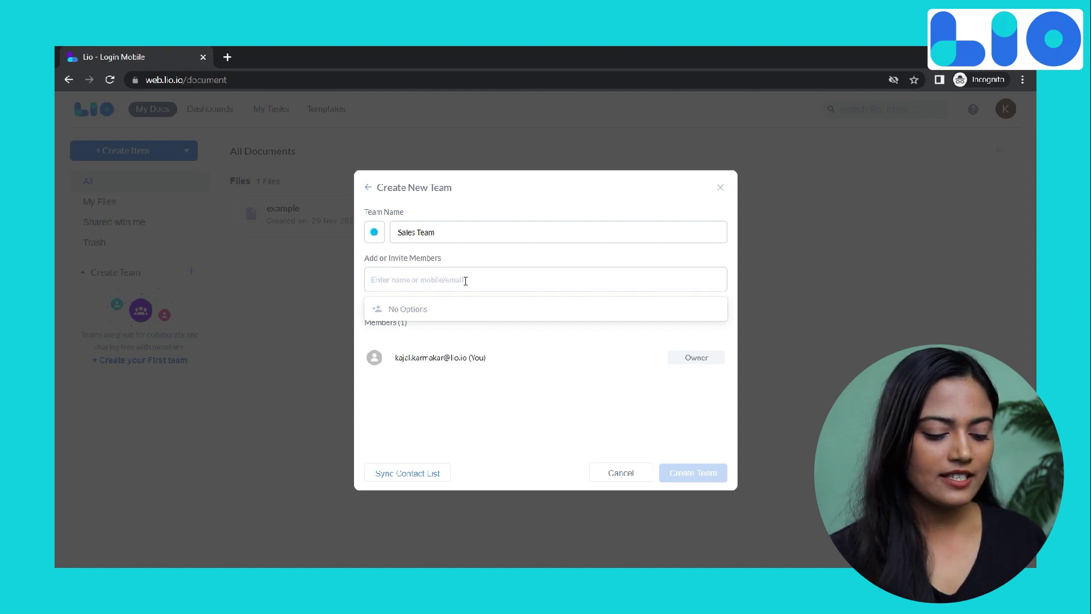
type("example@gmail.com")
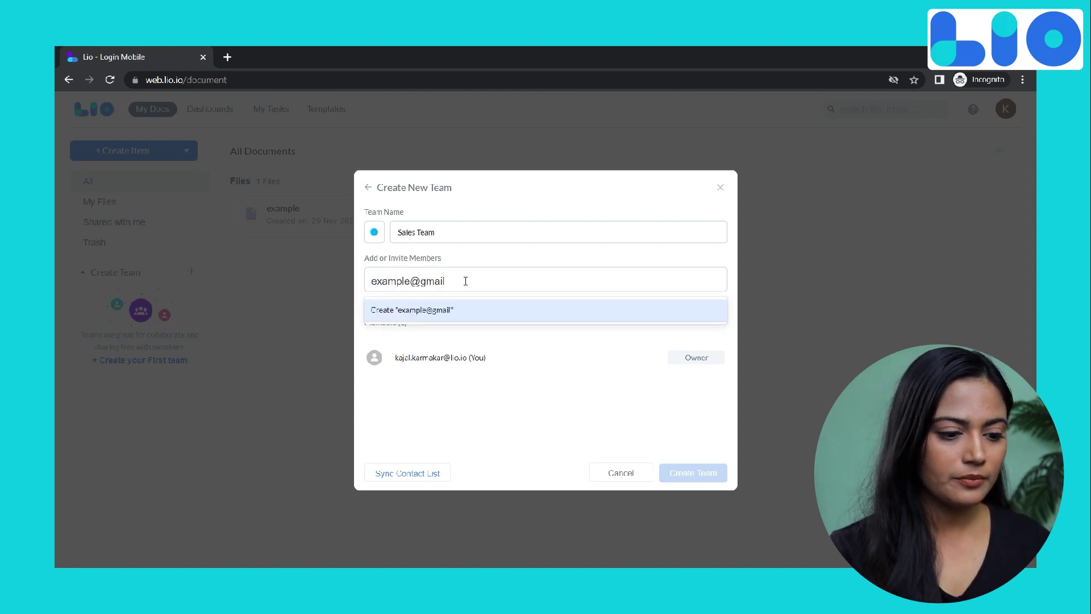
left_click(459, 310)
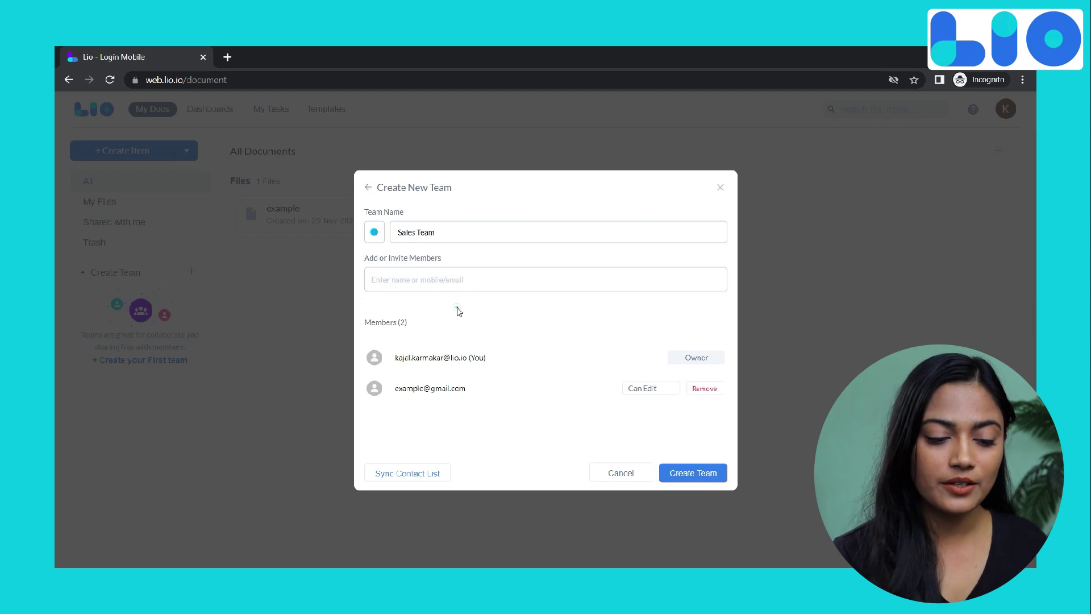
Step: Review the permission levels for the invited member, choose Can edit, and create the team
left_click(674, 391)
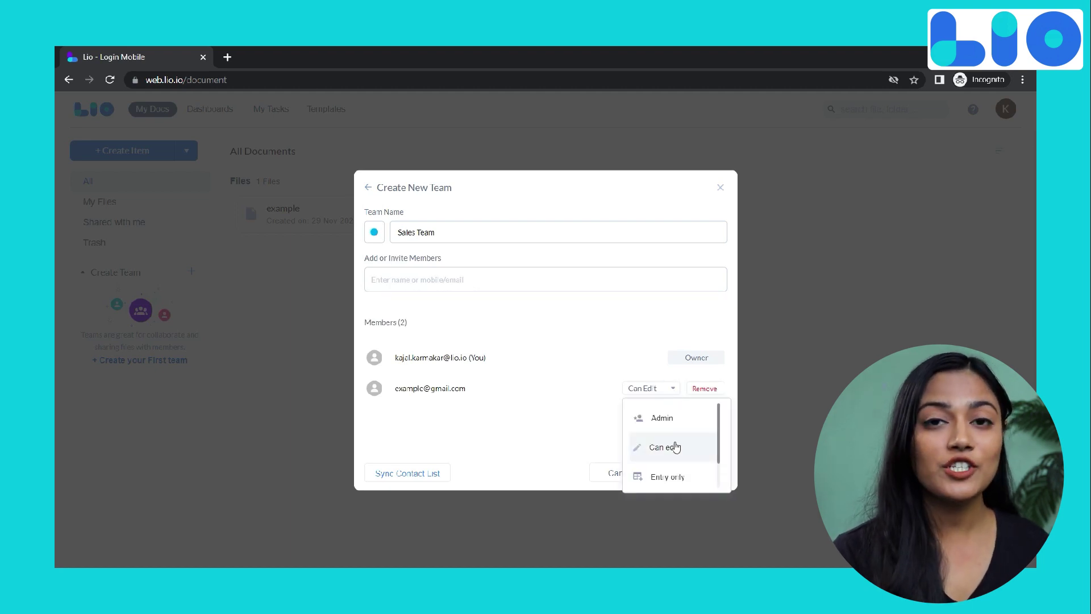
scroll(669, 445, "down", 1)
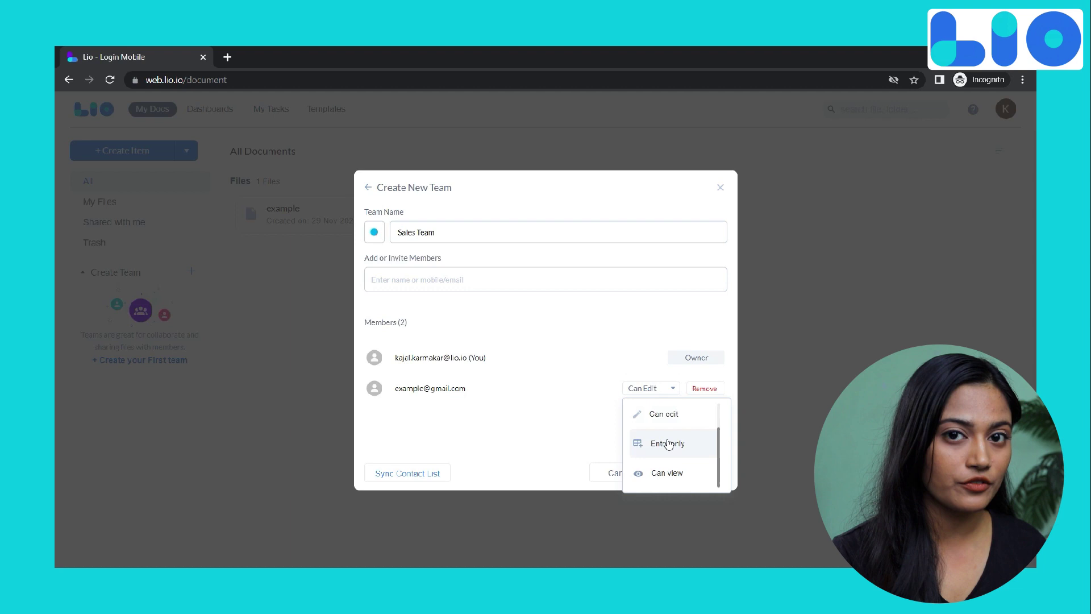
scroll(669, 445, "up", 1)
scroll(643, 445, "down", 1)
left_click(579, 399)
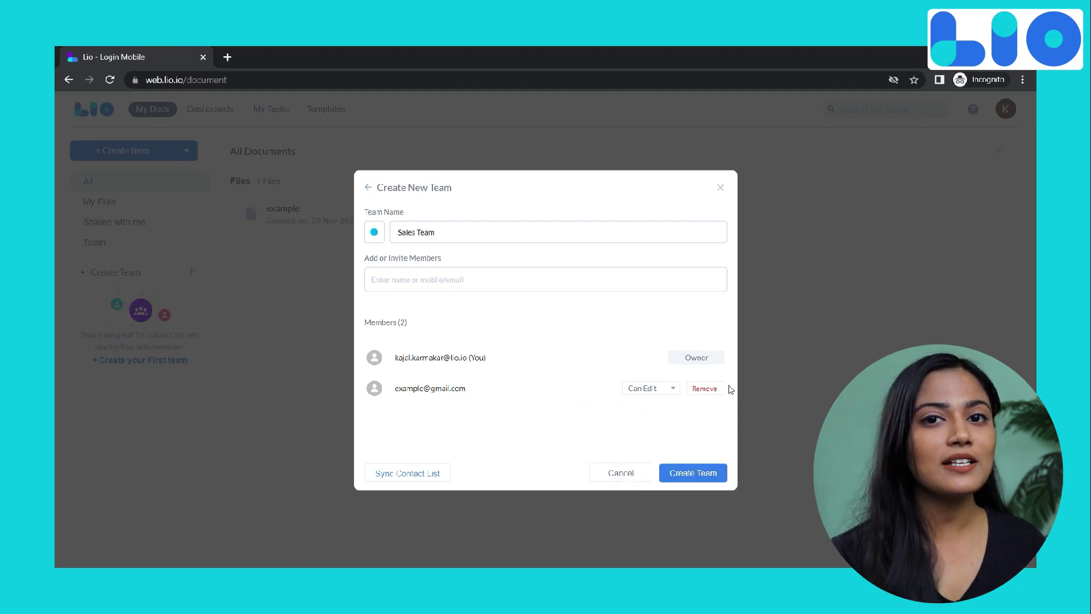
left_click(675, 394)
scroll(675, 420, "down", 1)
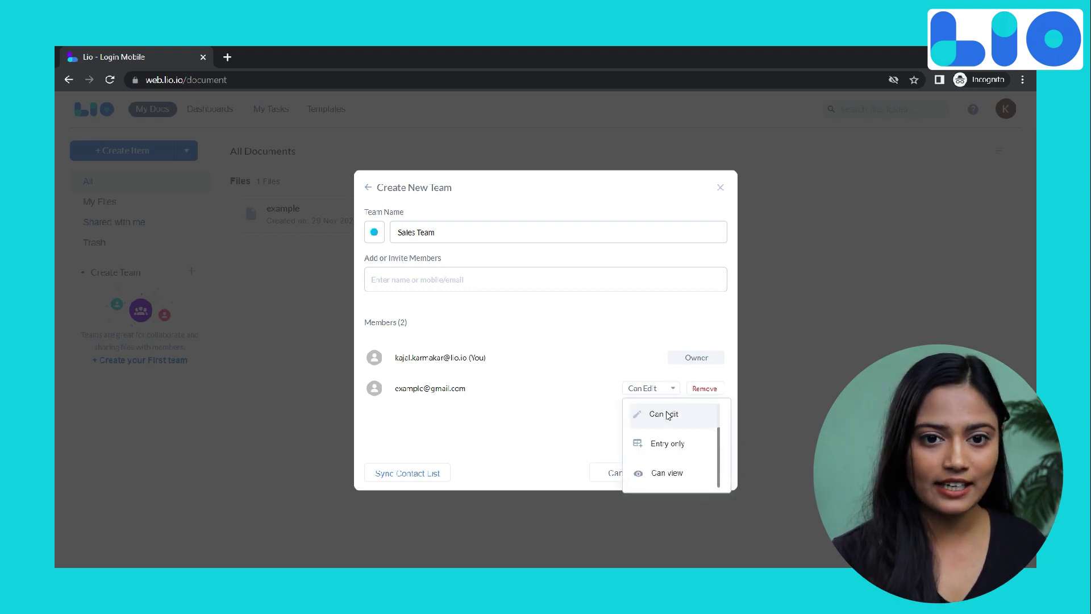
left_click(663, 415)
left_click(685, 474)
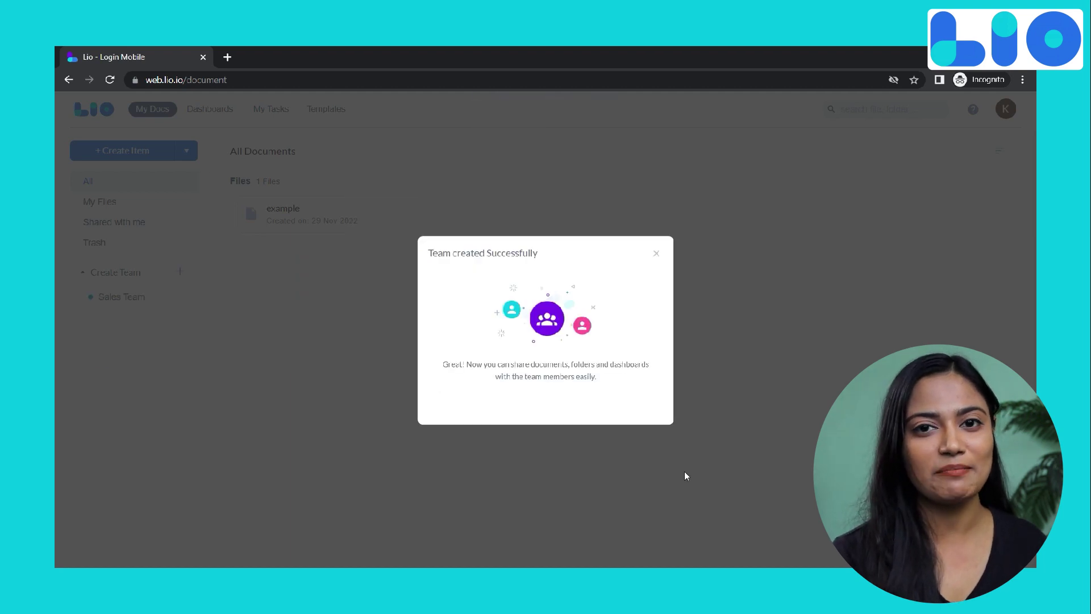
left_click(656, 254)
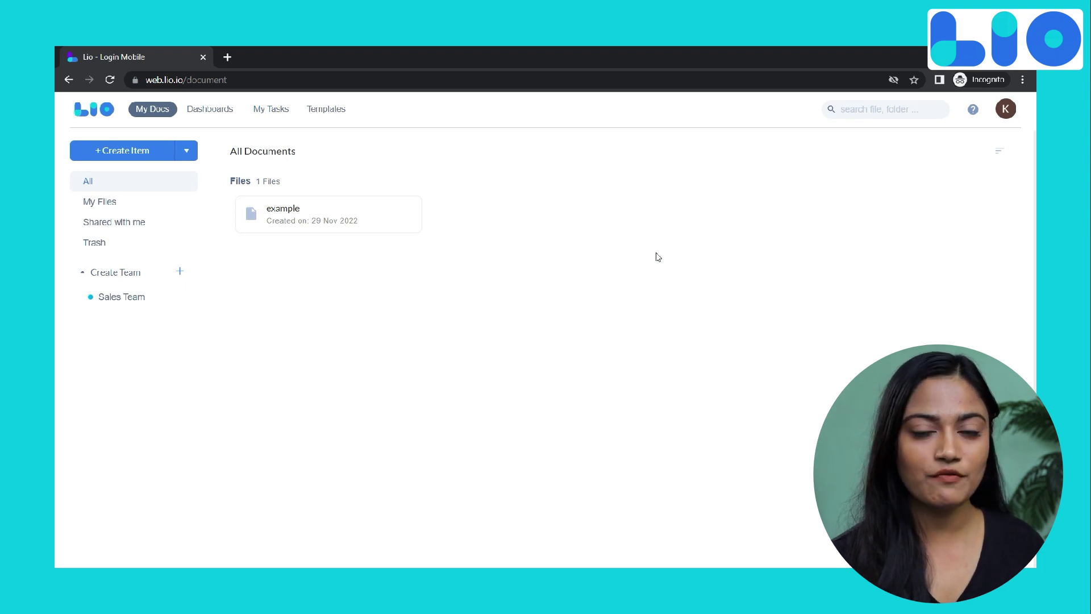
Step: Open the "example" document and select Sales Team as a recipient in its sharing settings
left_click(125, 299)
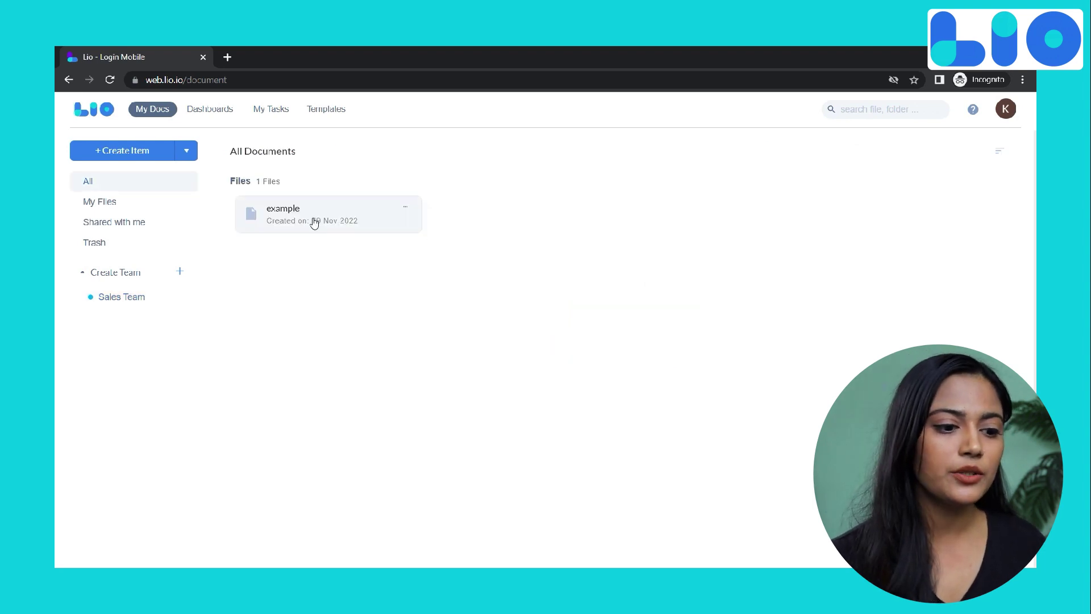
left_click(313, 223)
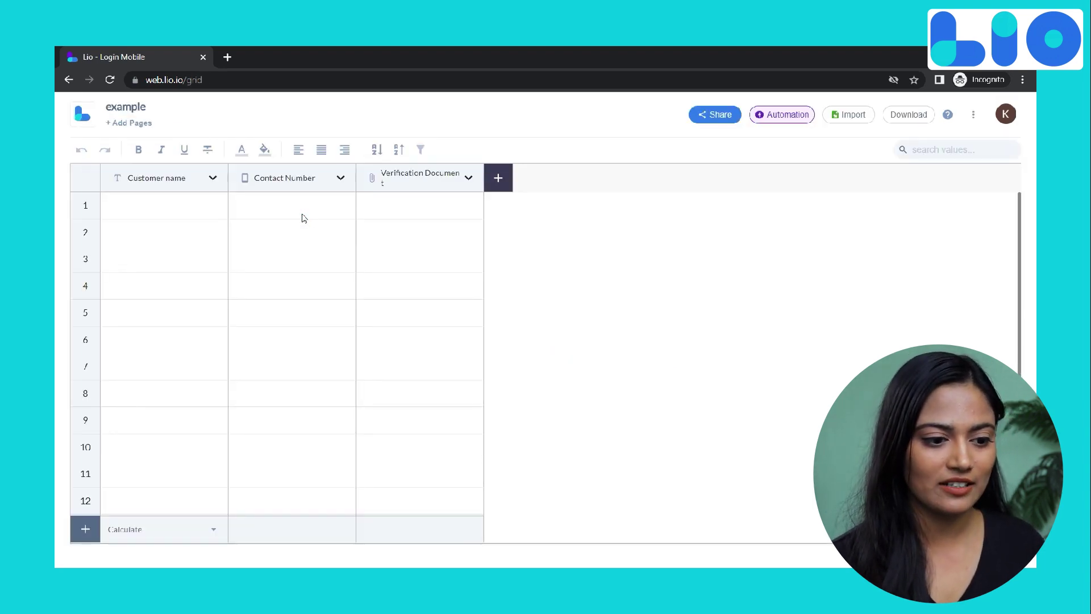
left_click(717, 116)
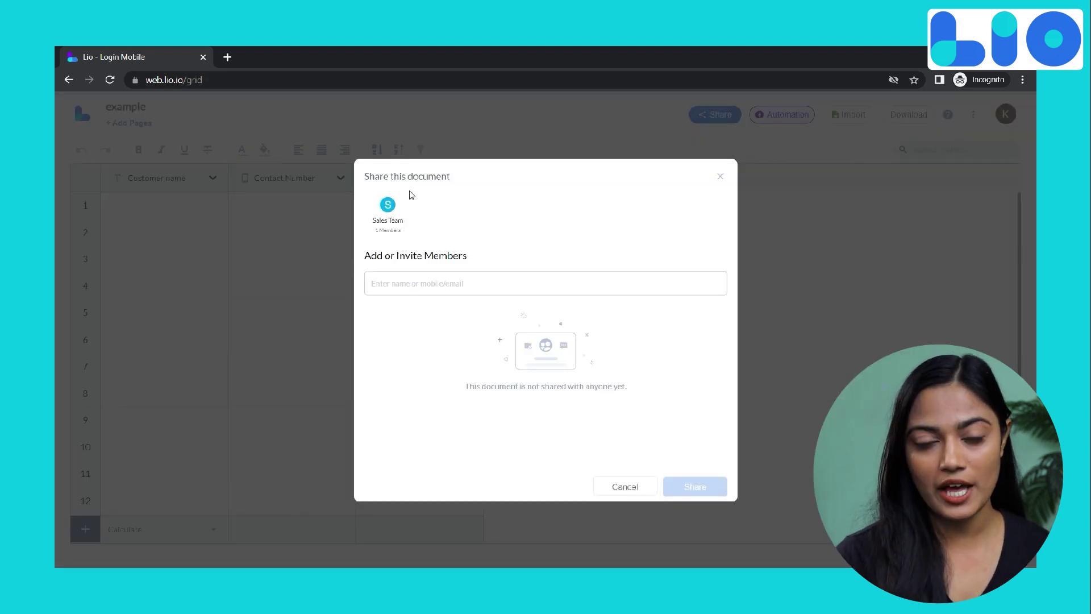
left_click(419, 284)
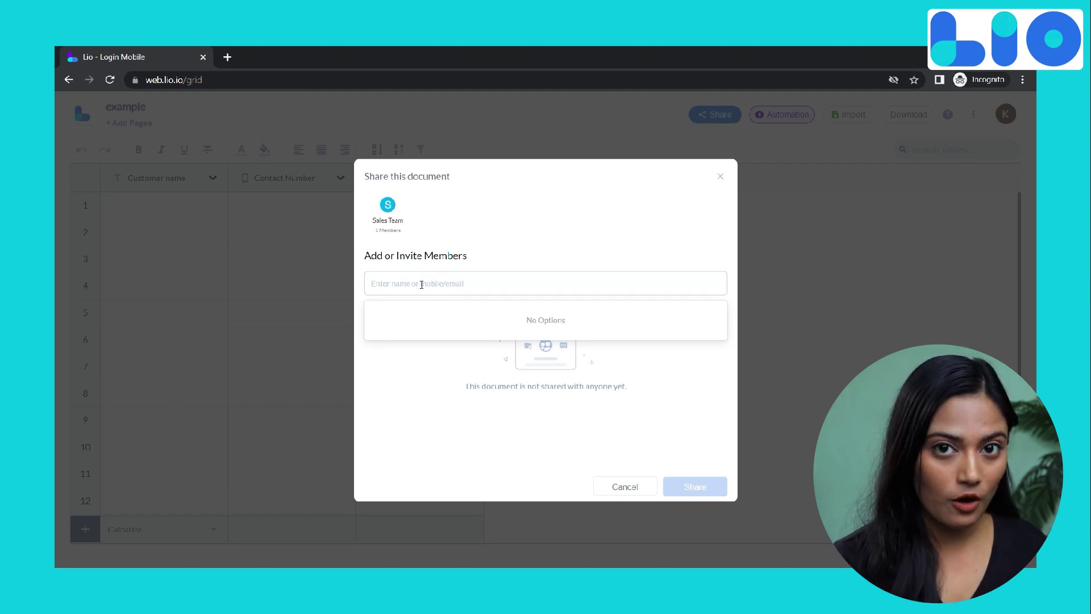
left_click(387, 211)
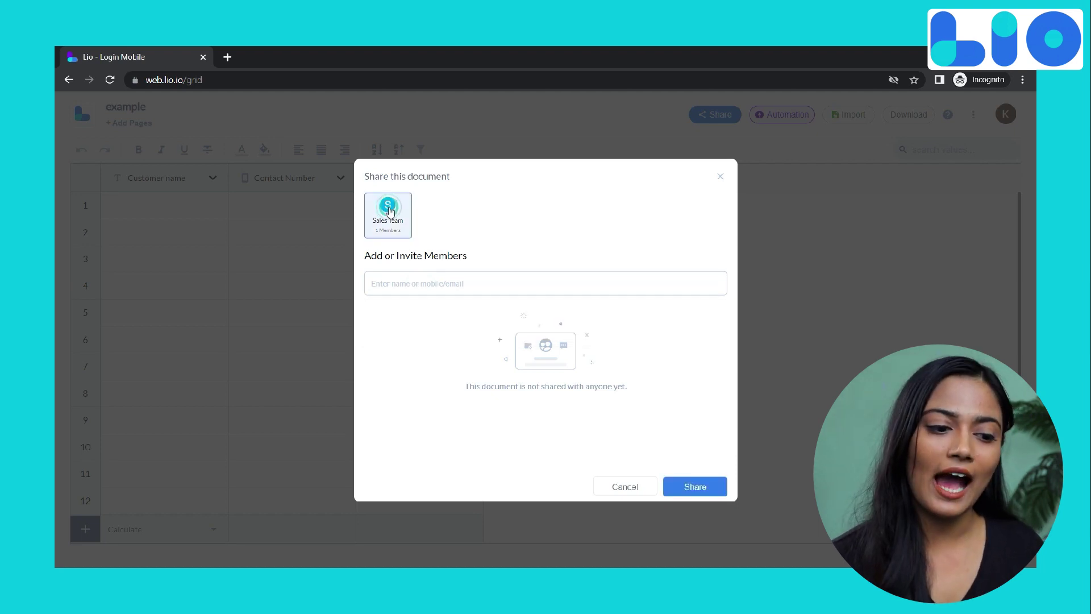
Step: Add an individual member to the document's sharing list by entering the member's e-mail address
left_click(424, 274)
type("exam")
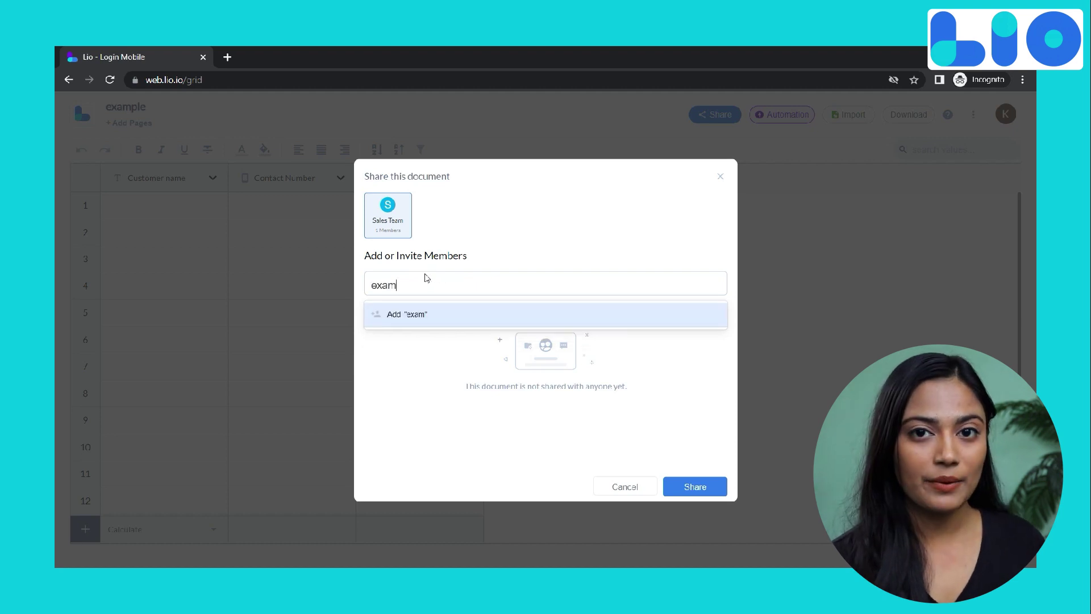
type("ple@gmail.com")
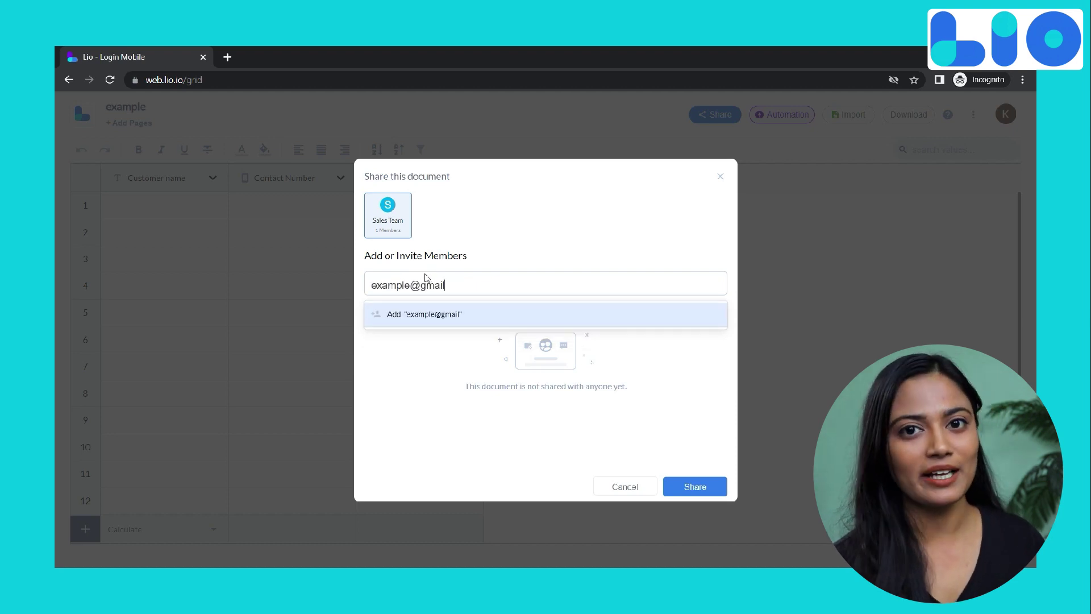
left_click(442, 321)
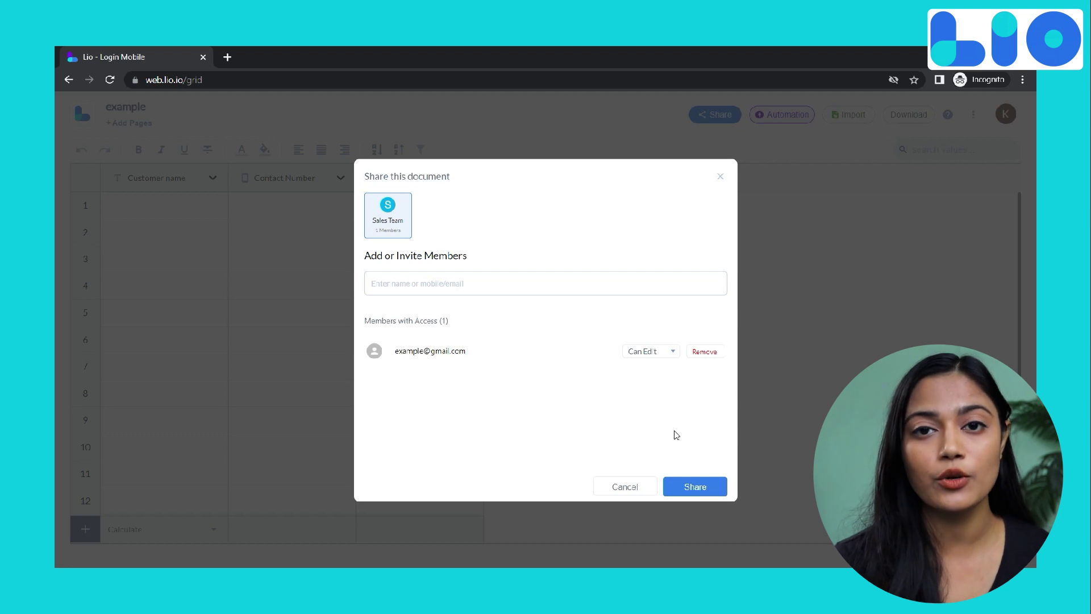
Step: Look through all the access levels offered for the member added to the sharing list
left_click(669, 352)
scroll(668, 443, "down", 2)
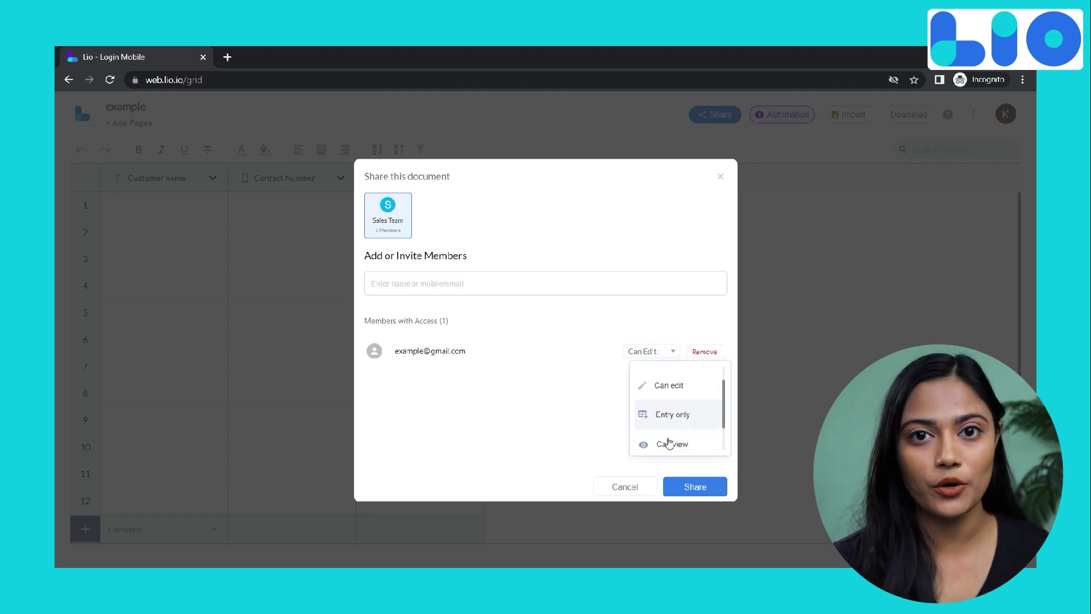
scroll(670, 443, "up", 2)
scroll(669, 442, "down", 2)
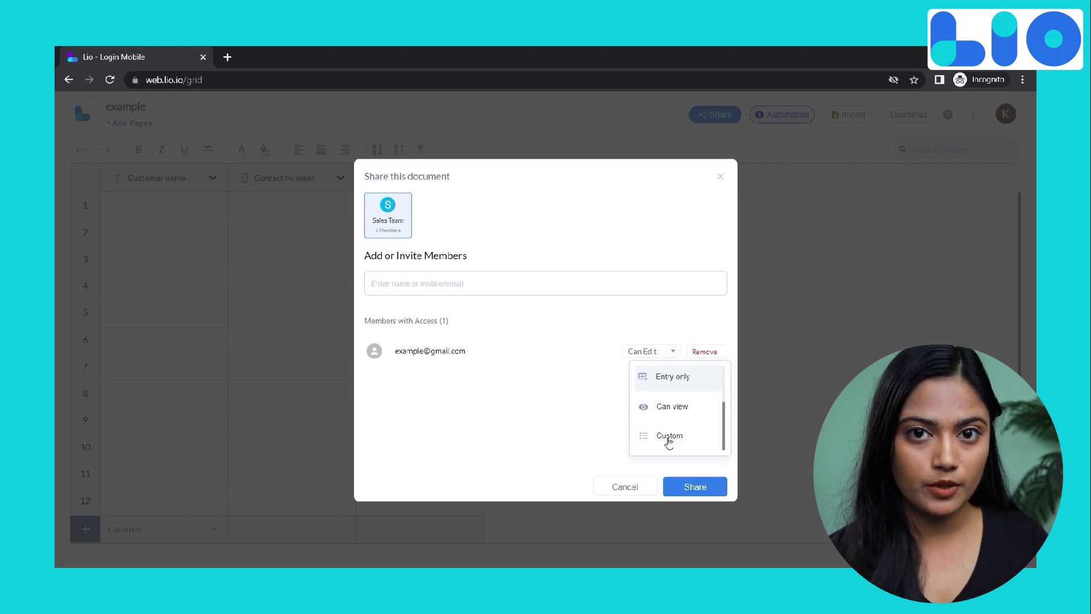
scroll(669, 442, "up", 2)
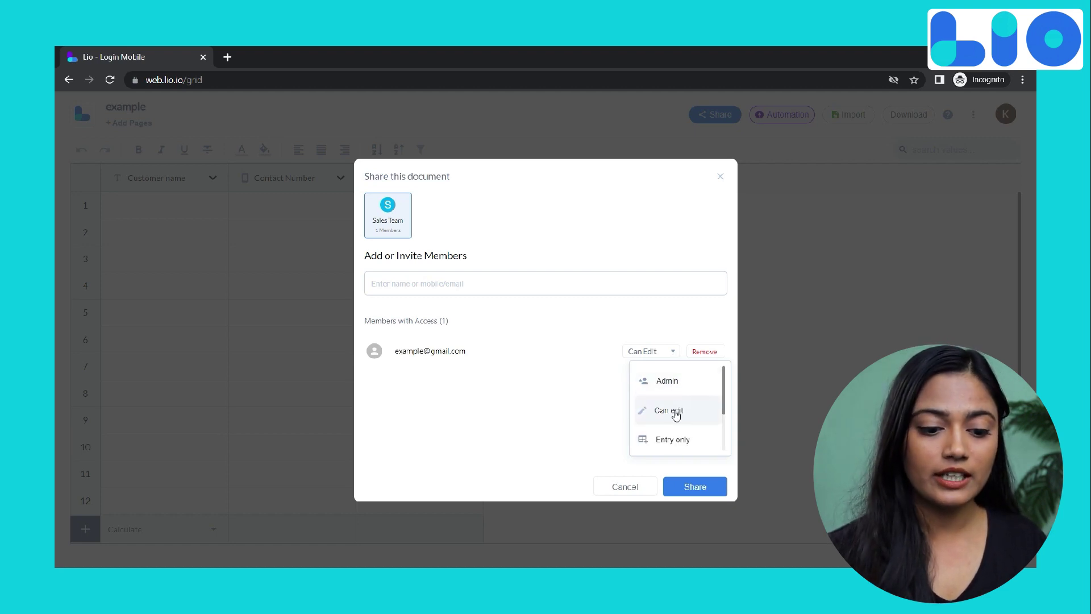
scroll(675, 412, "down", 2)
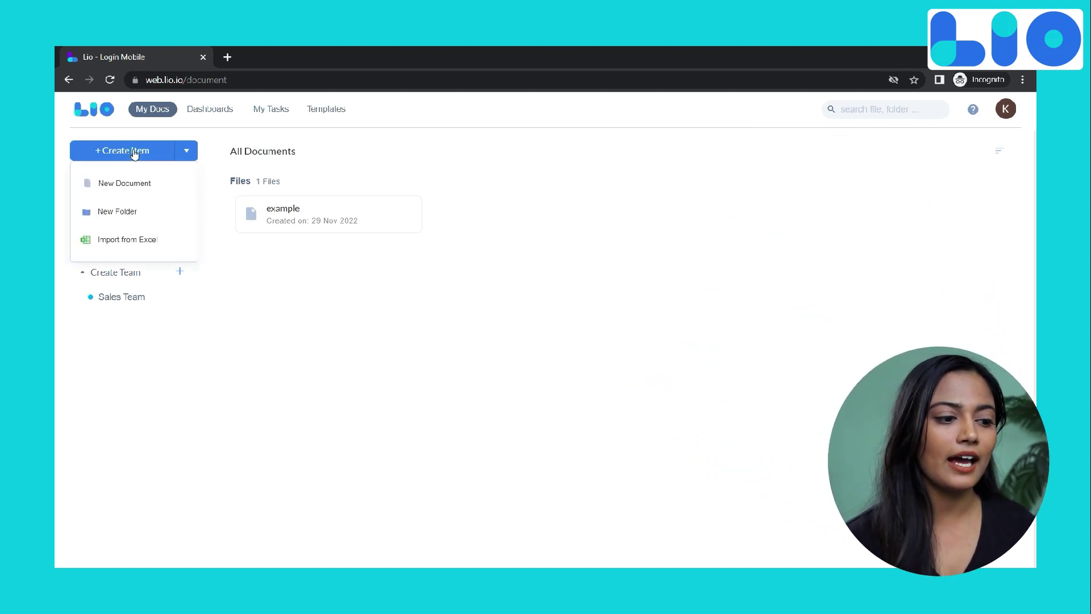
Step: Create a new document named "Task list"
left_click(128, 187)
left_click_drag(505, 334, 415, 342)
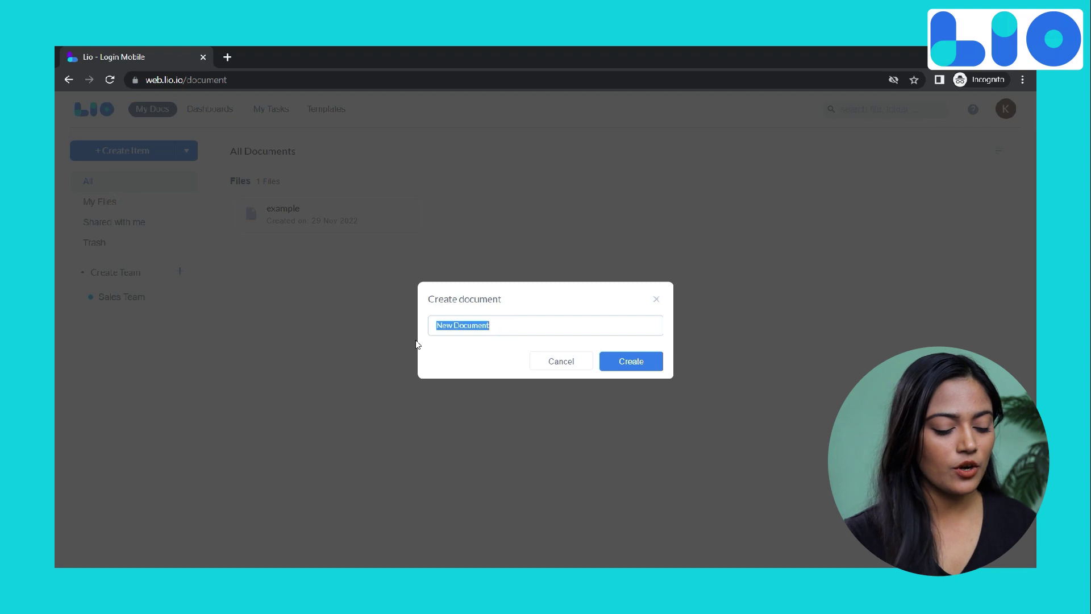
type("Task list")
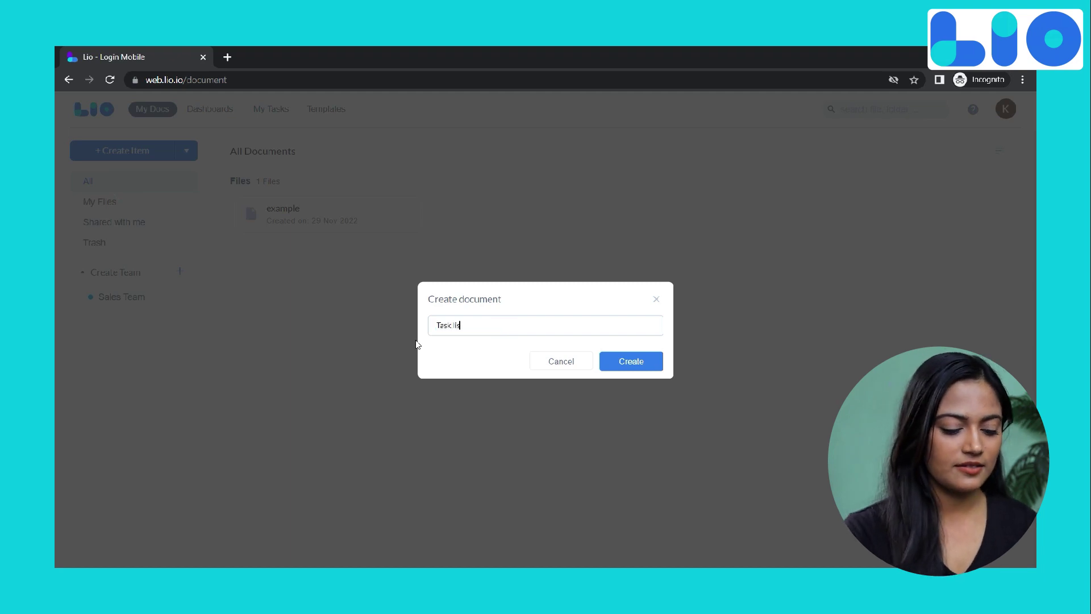
left_click(630, 363)
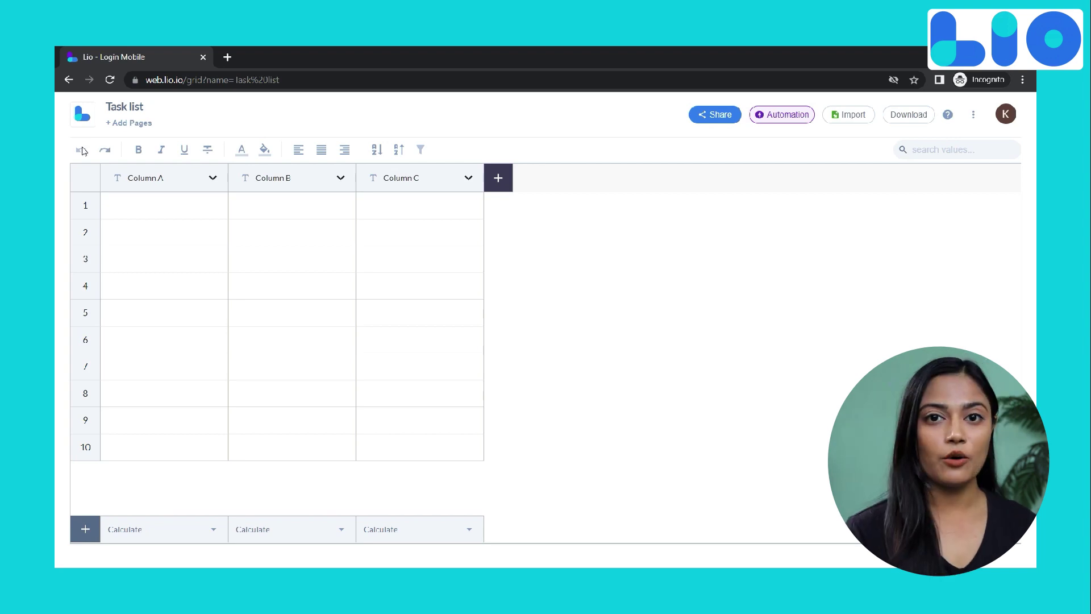
Step: Rename Column A of the Task list document to "Task"
left_click(218, 180)
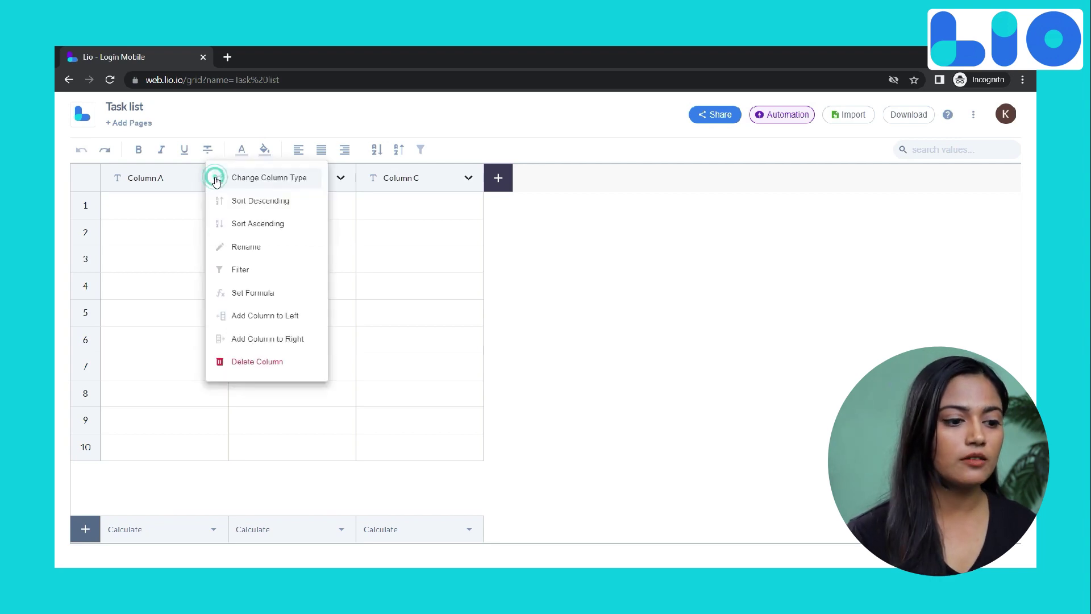
left_click(250, 245)
type("Task")
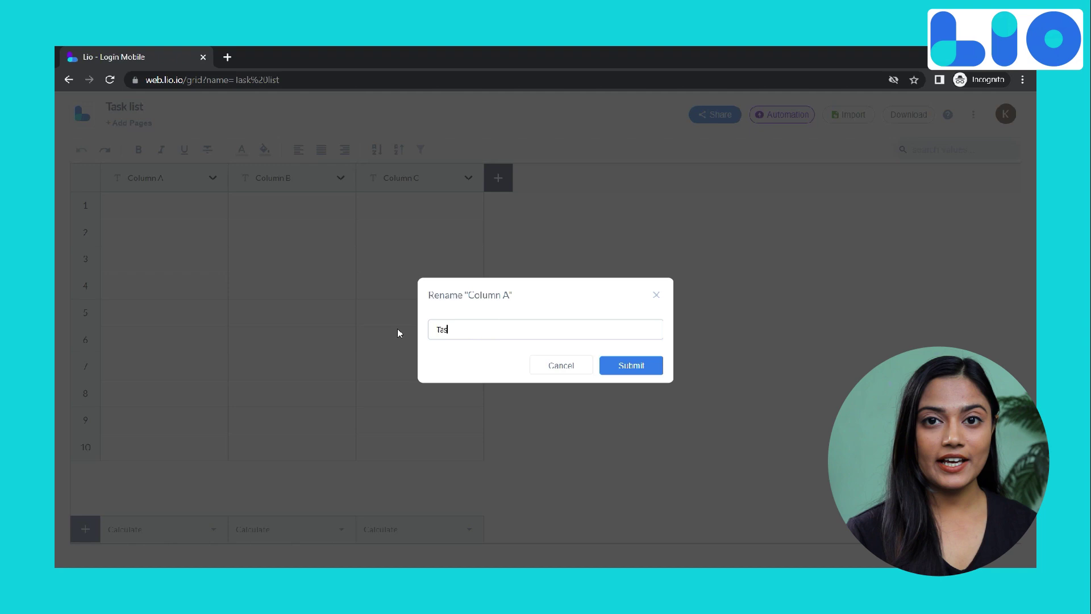
left_click(620, 372)
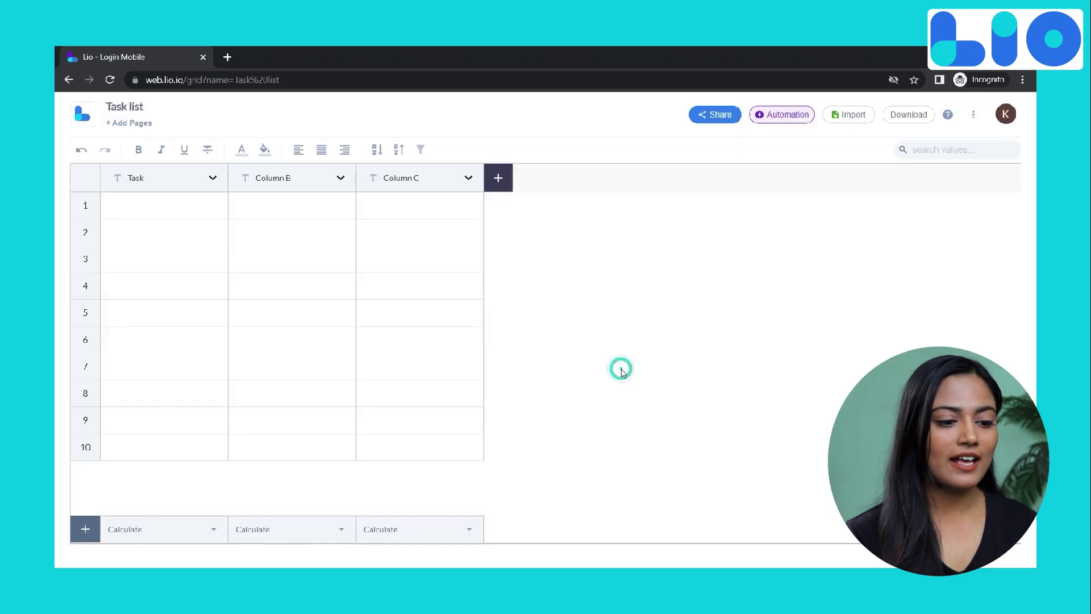
Step: Rename Column B of the Task list document to "Assignee" and change its column type to Assign Task
left_click(342, 179)
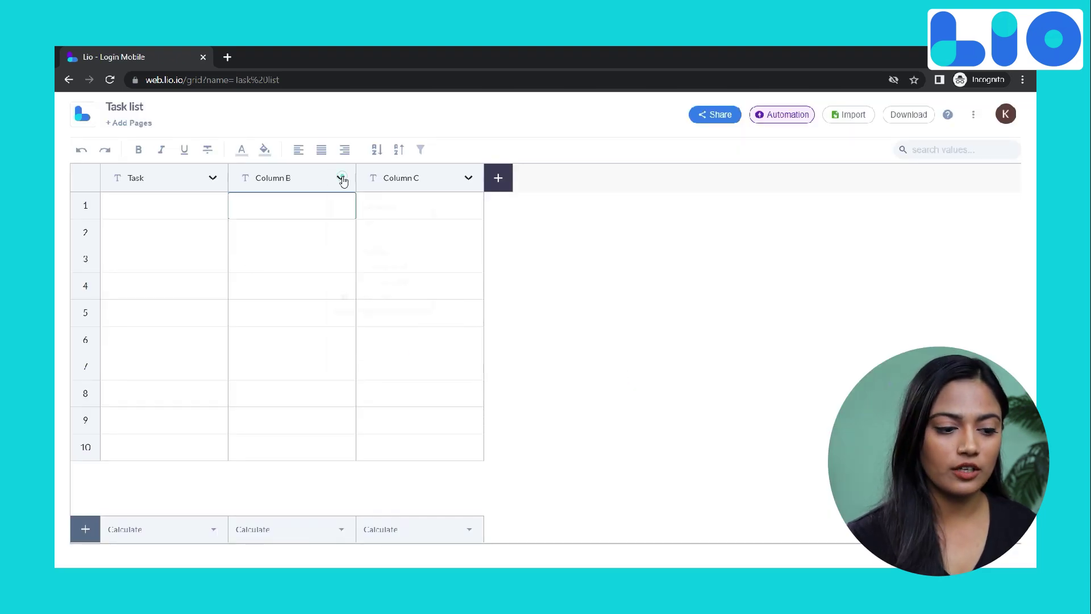
left_click(379, 182)
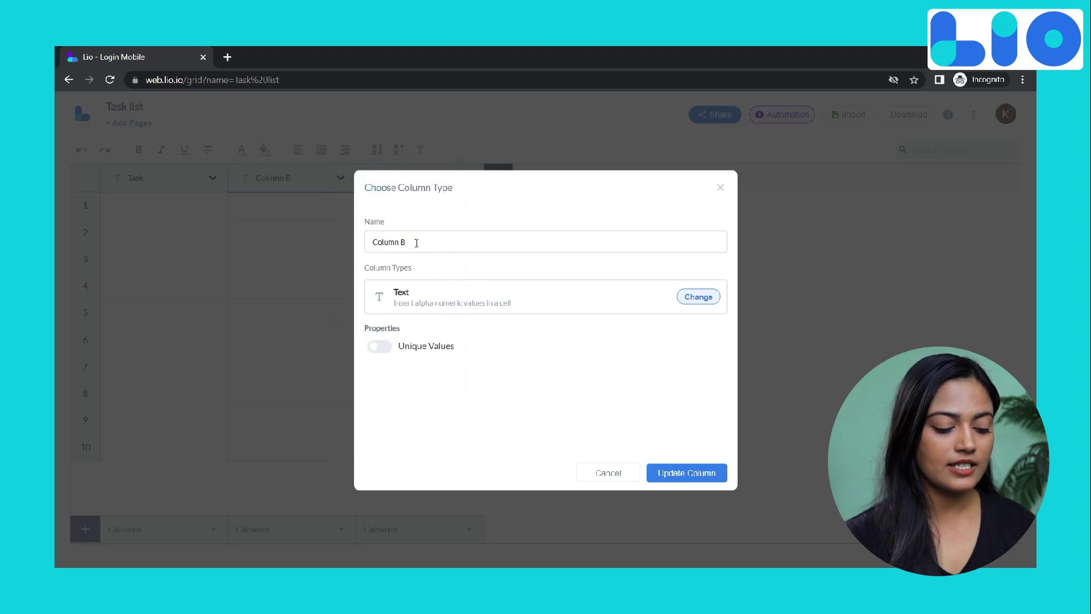
left_click_drag(418, 242, 371, 242)
type("Assignee")
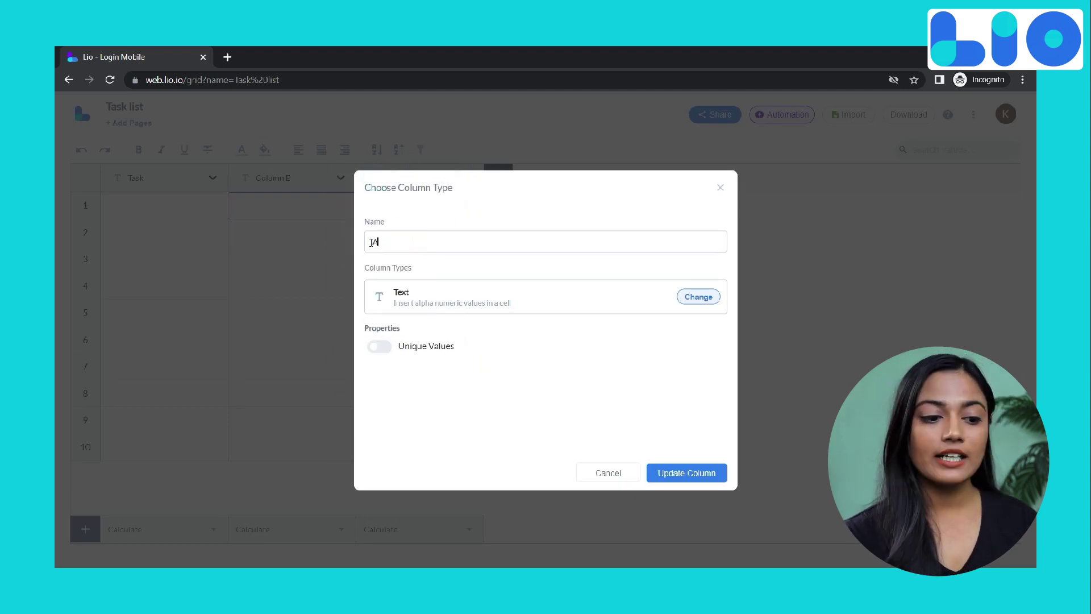
left_click(698, 296)
scroll(450, 377, "down", 5)
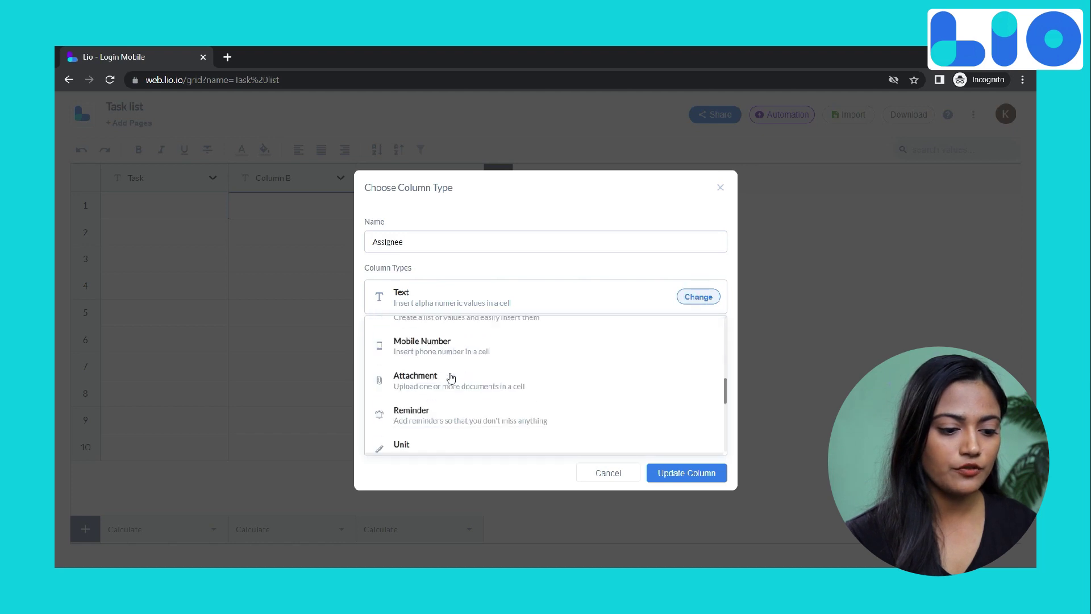
scroll(450, 377, "up", 2)
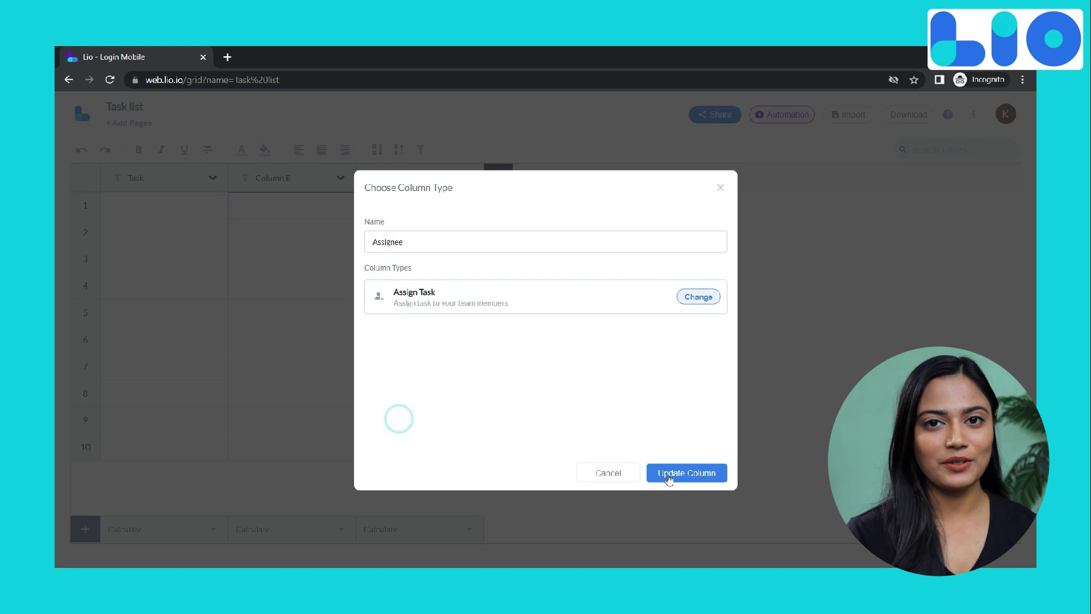
left_click(692, 476)
Step: Enter "Pitch Meeting" as the first task and choose the Sales Team's member as its assignee
left_click(133, 216)
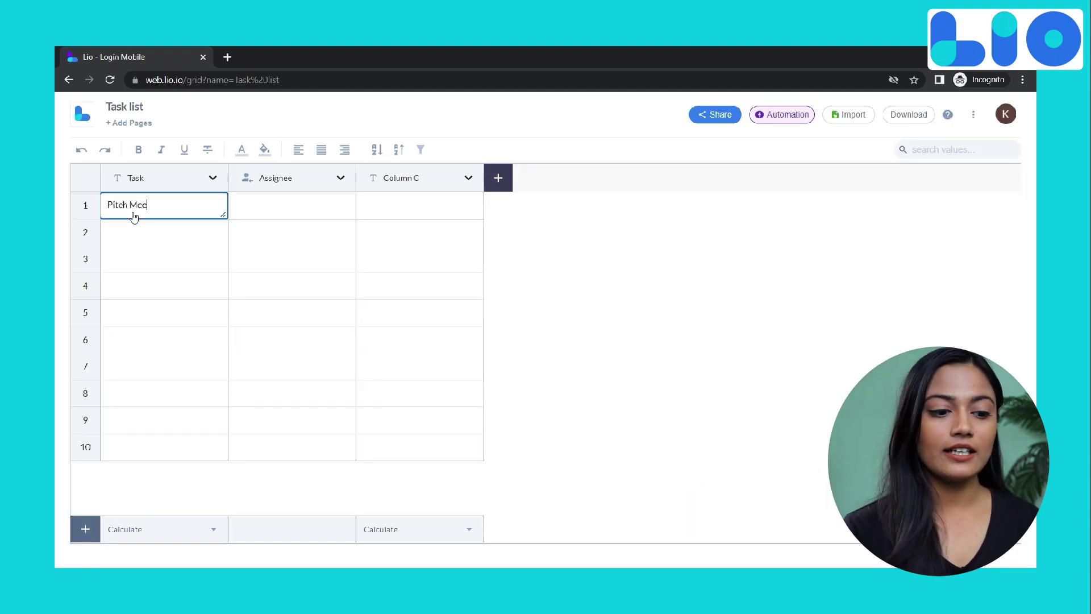
left_click(304, 211)
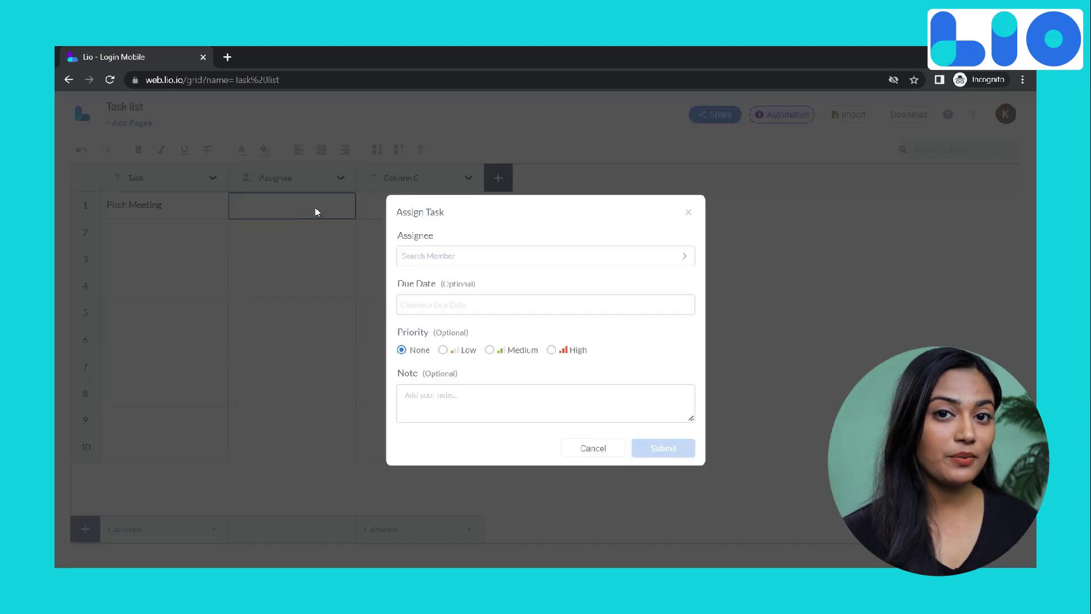
left_click(429, 259)
left_click(488, 229)
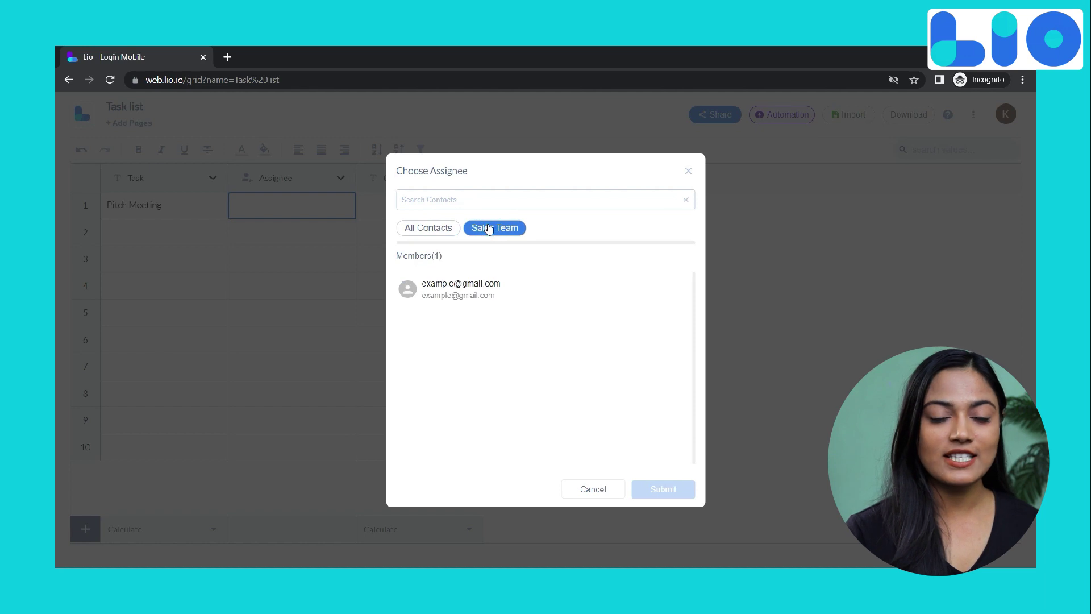
left_click(474, 289)
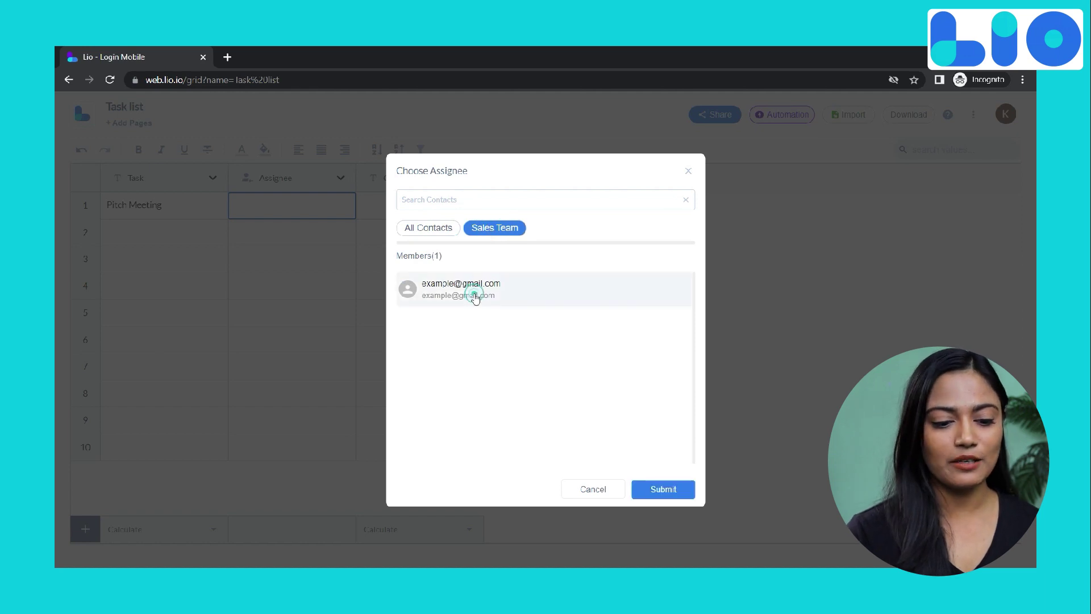
left_click(659, 489)
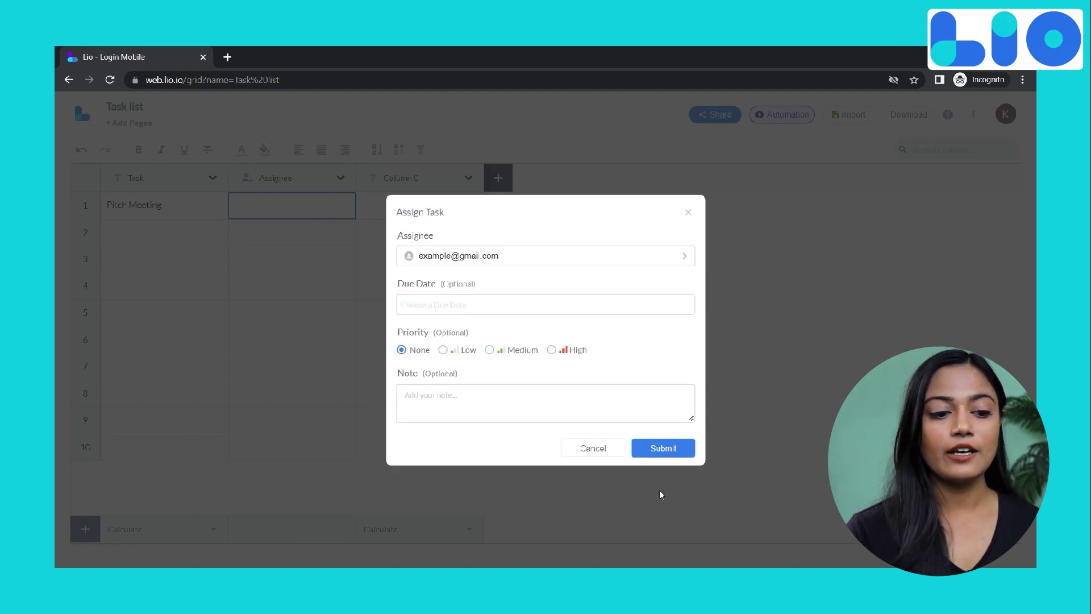
Step: Set the Pitch Meeting assignment's due date to 1 December 2022
left_click(448, 302)
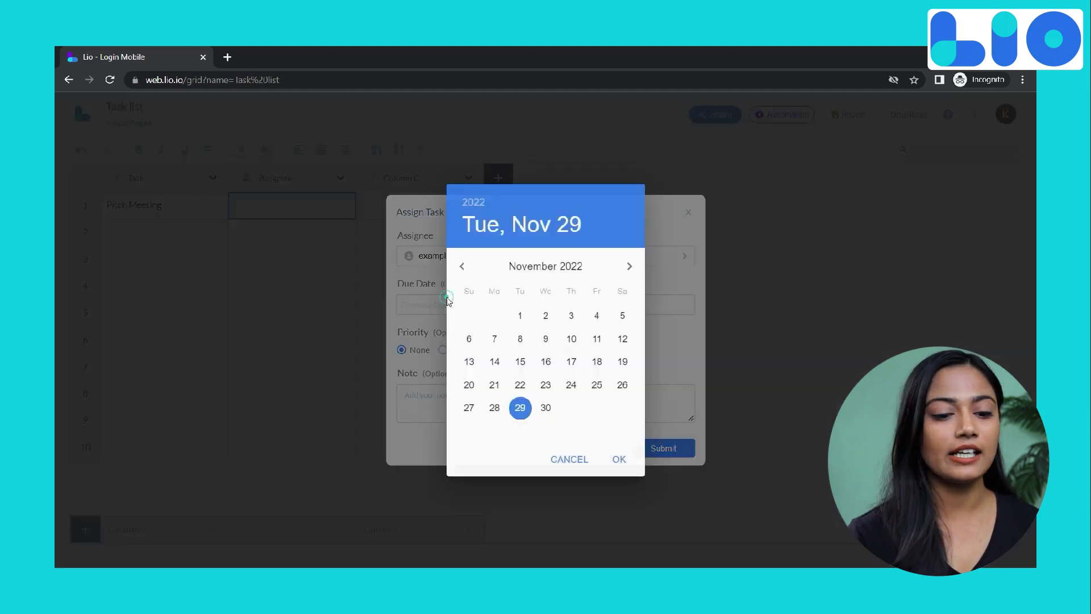
left_click(629, 267)
left_click(565, 316)
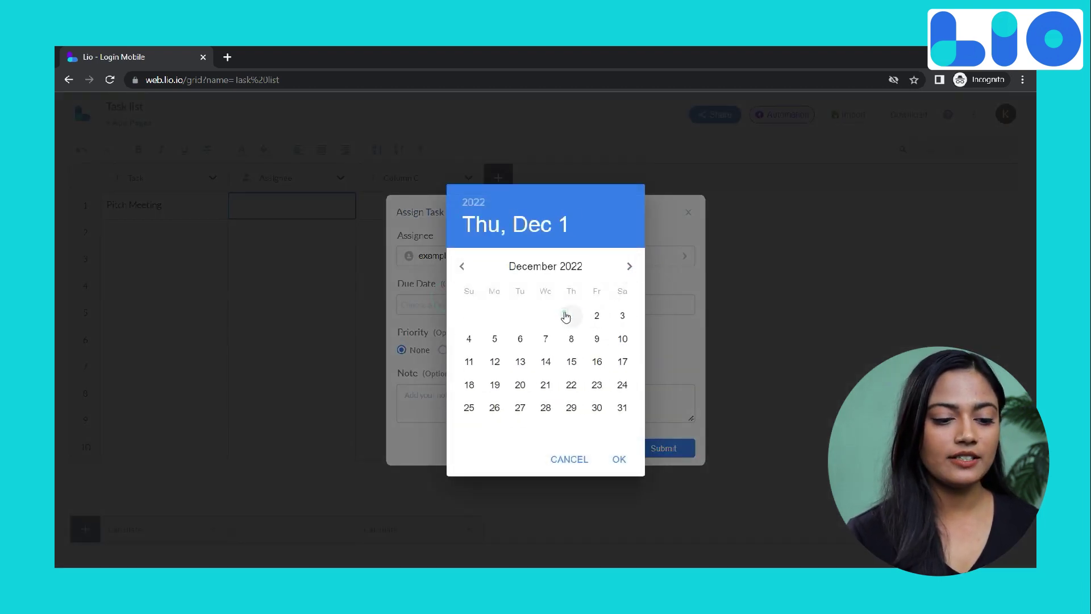
left_click(620, 460)
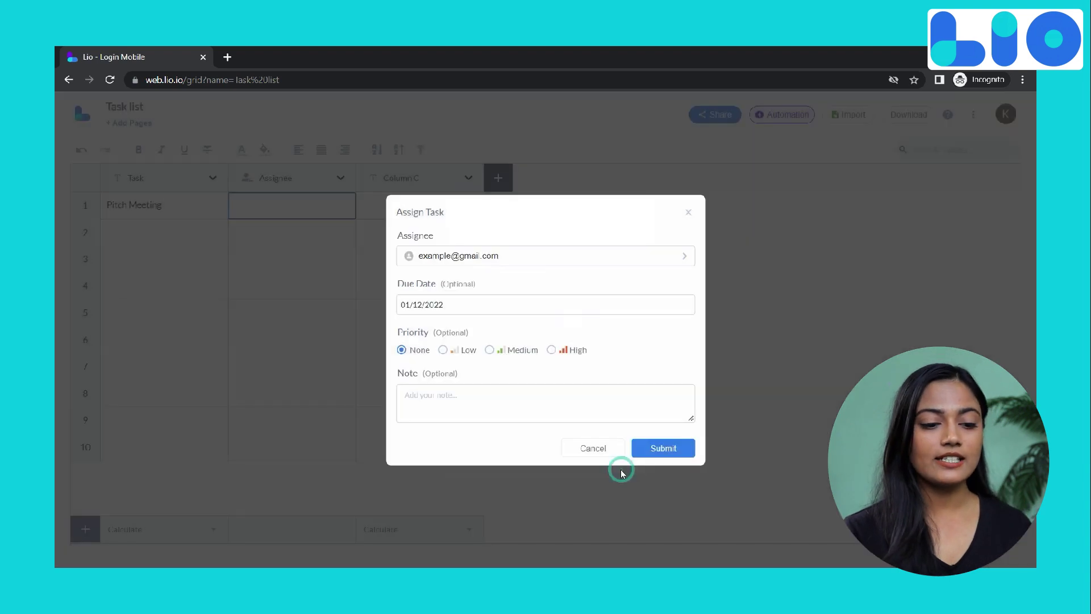
Step: Set the assignment's priority to High, add the note "Don't be late", and submit the assignment
left_click(554, 352)
left_click(477, 393)
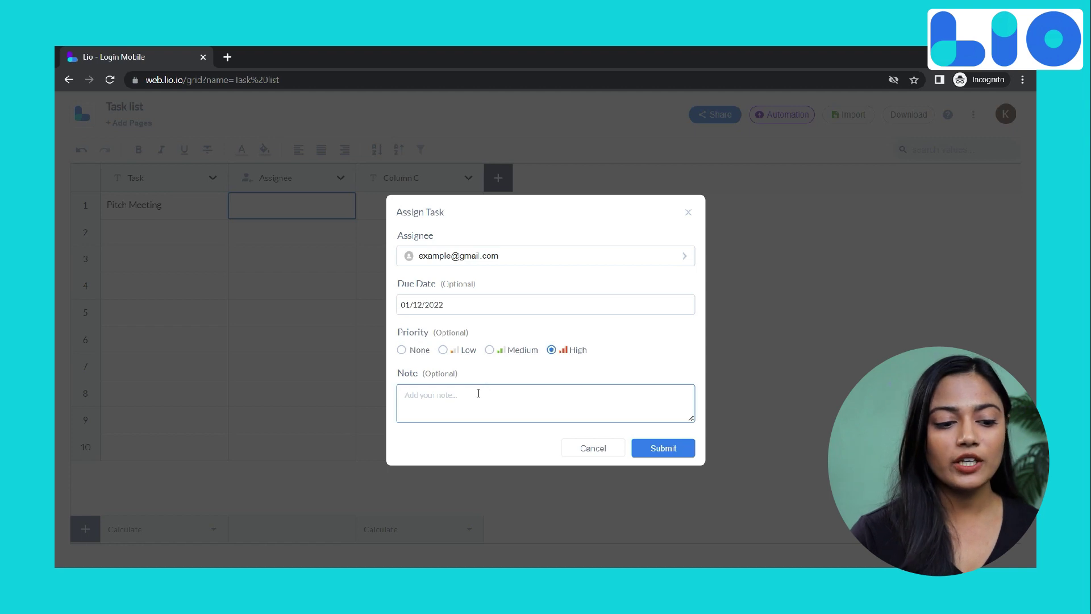
type("Du")
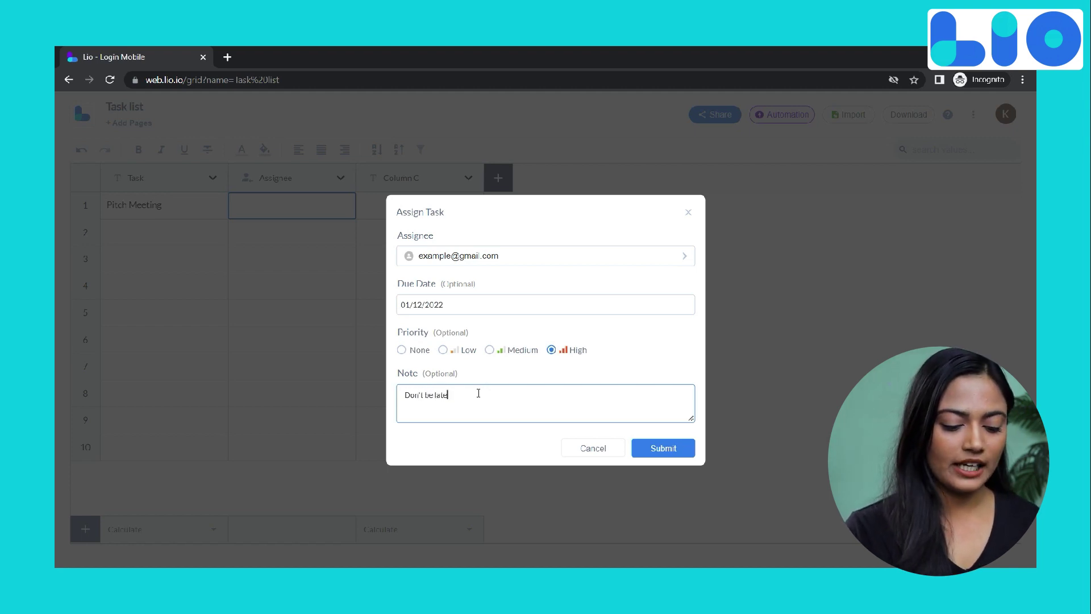
left_click(681, 458)
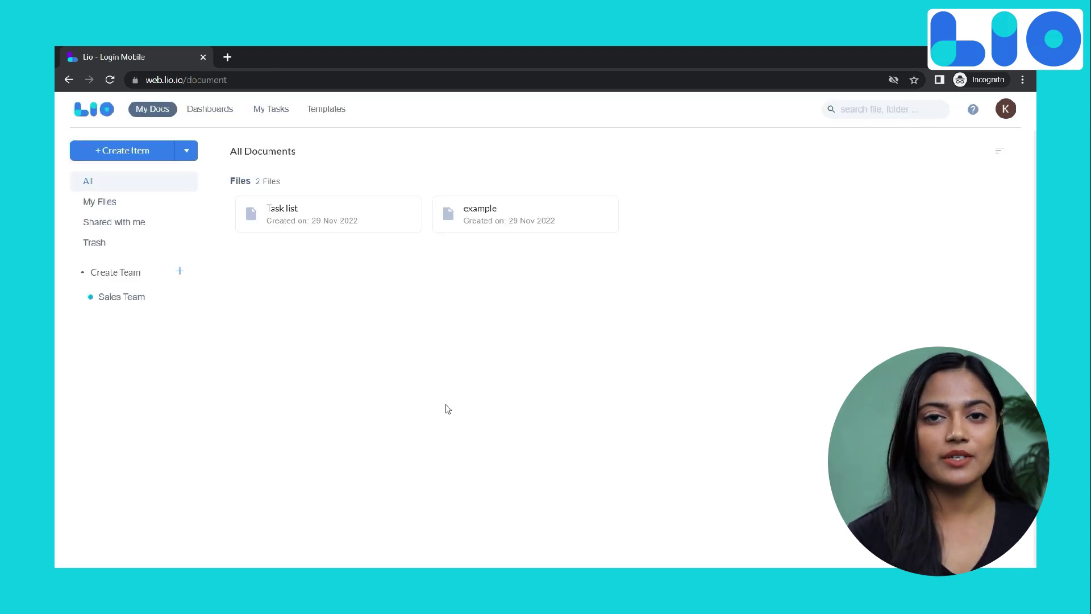
Step: Mark the Pitch Meeting task as complete in the list of own tasks
left_click(269, 112)
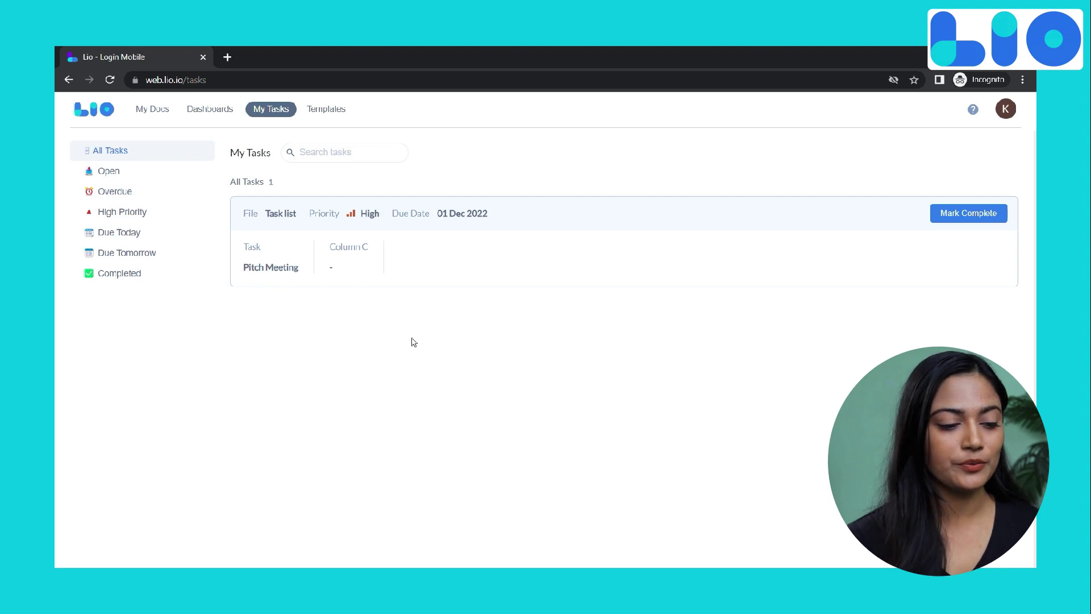
left_click(971, 216)
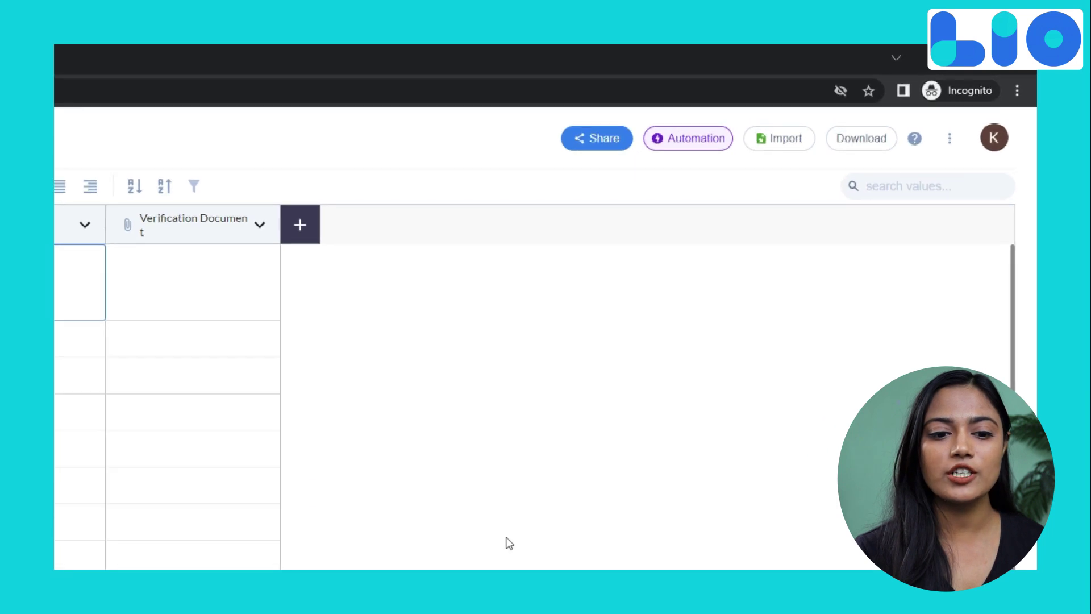
Step: Create an Auto Message automation in the example document with the trigger WhatsApp Message on New Entry
left_click(702, 135)
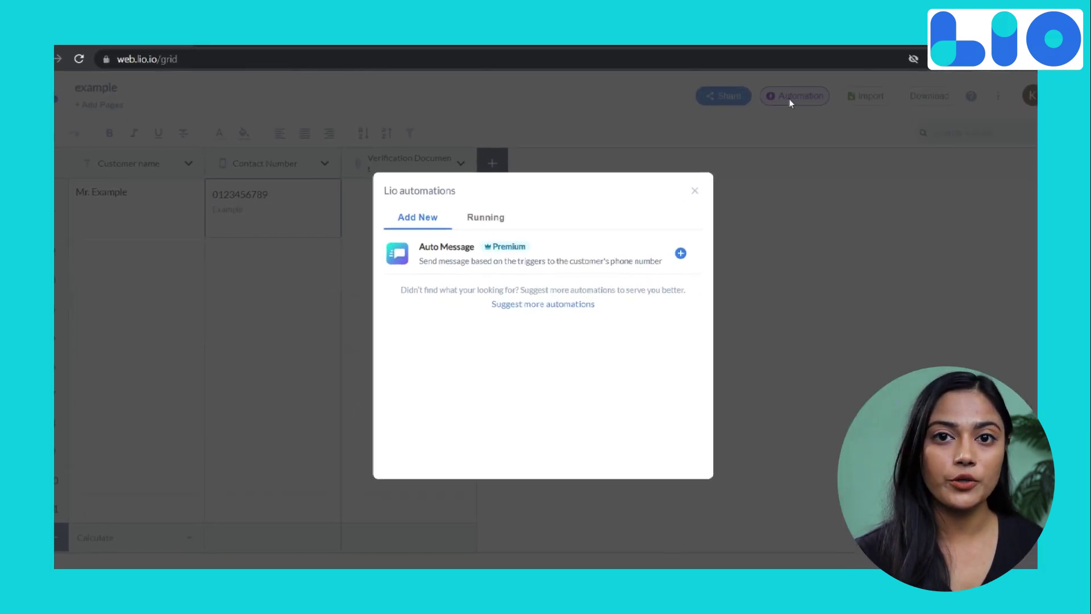
left_click(680, 253)
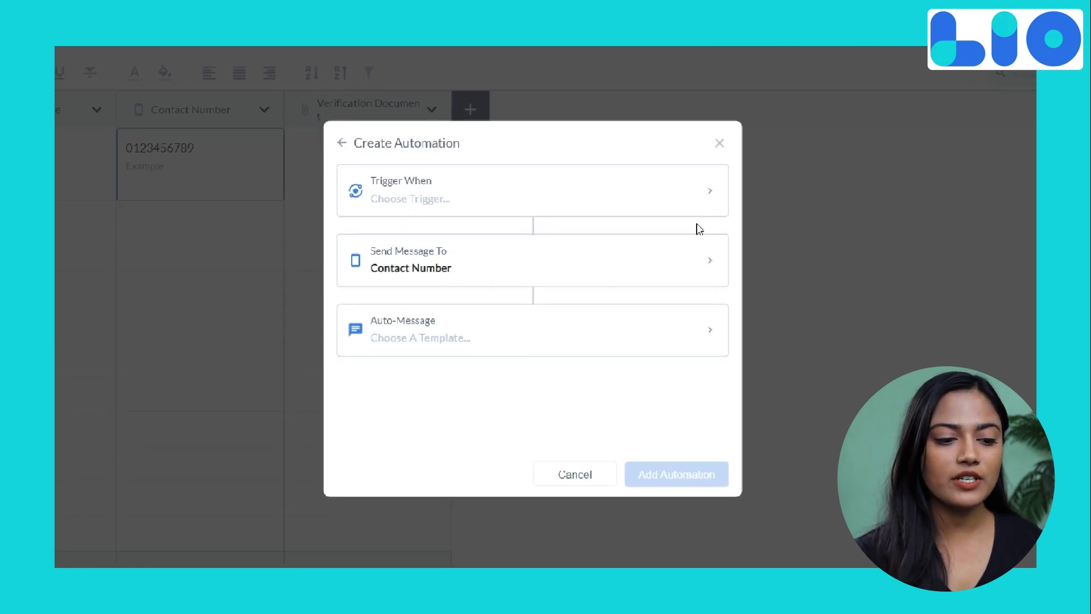
left_click(710, 197)
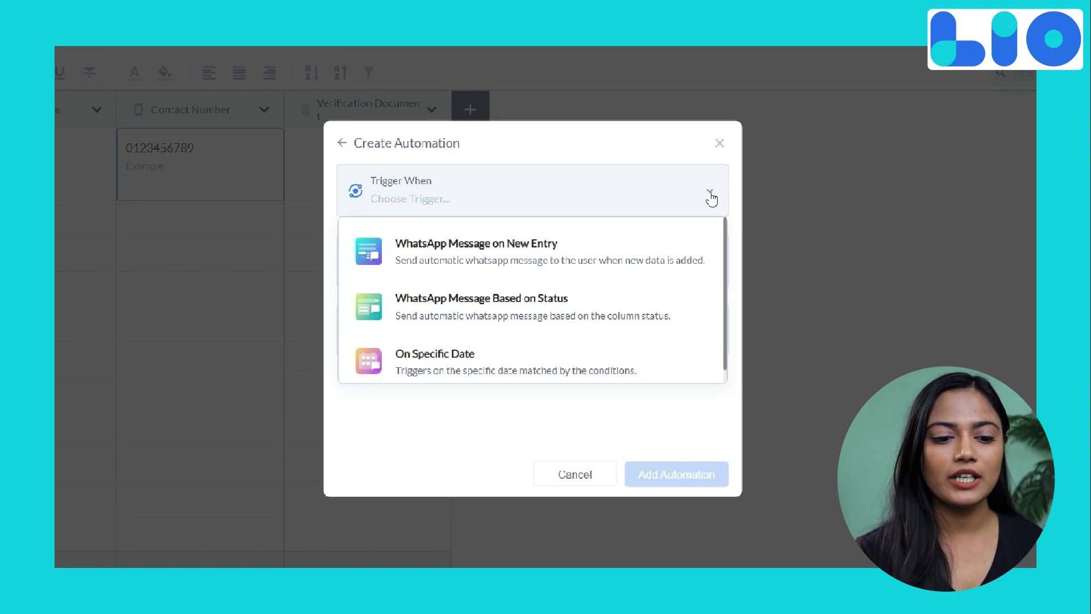
scroll(572, 273, "down", 1)
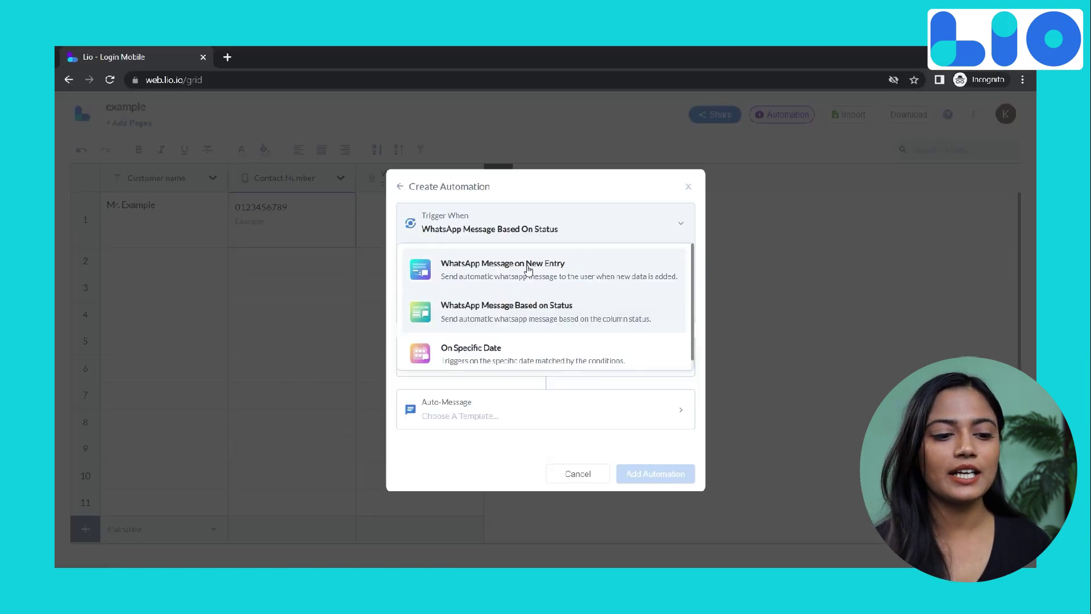
left_click(527, 270)
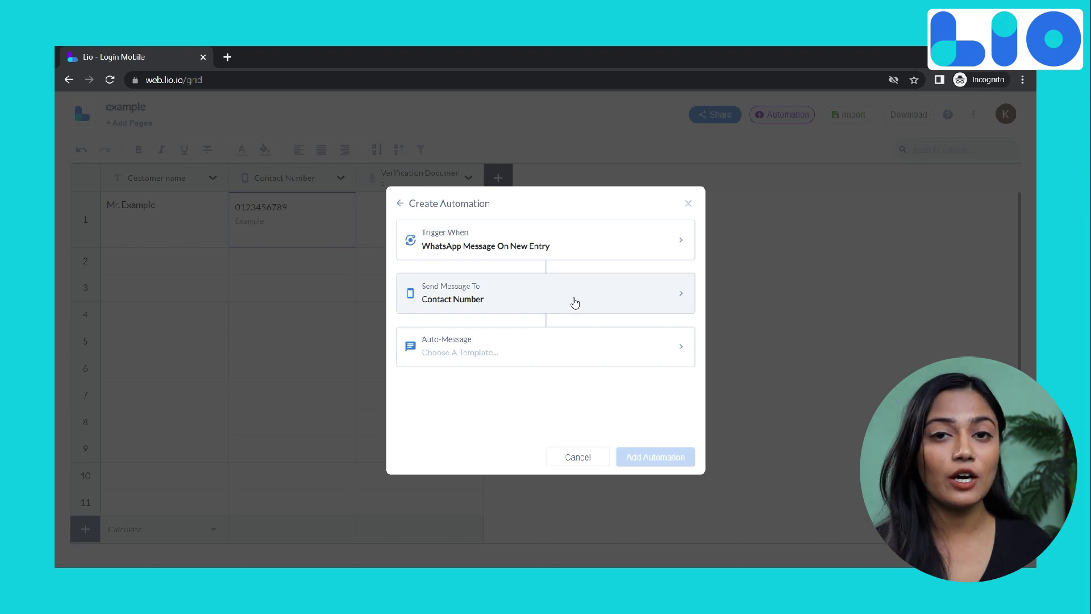
Step: Choose the Contact Number column as the recipient of the automation's message
left_click(681, 296)
left_click(681, 296)
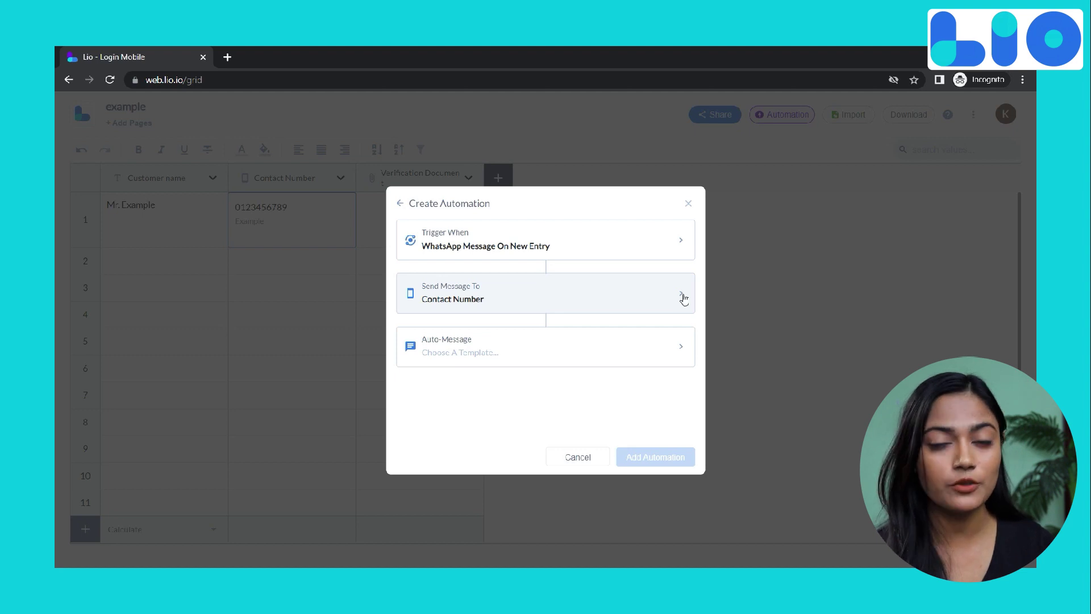
left_click(683, 298)
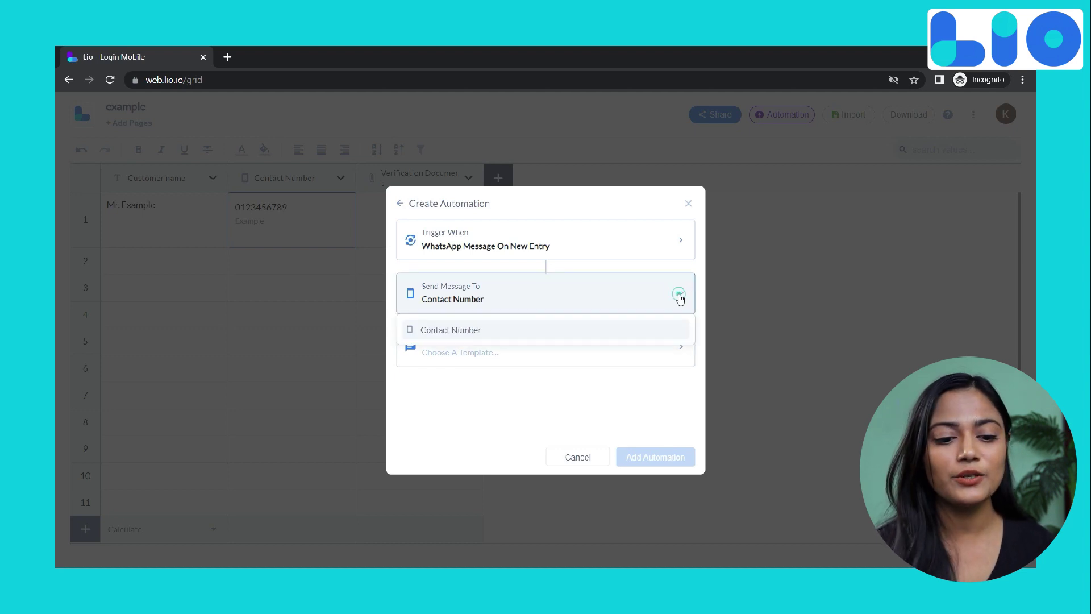
left_click(477, 335)
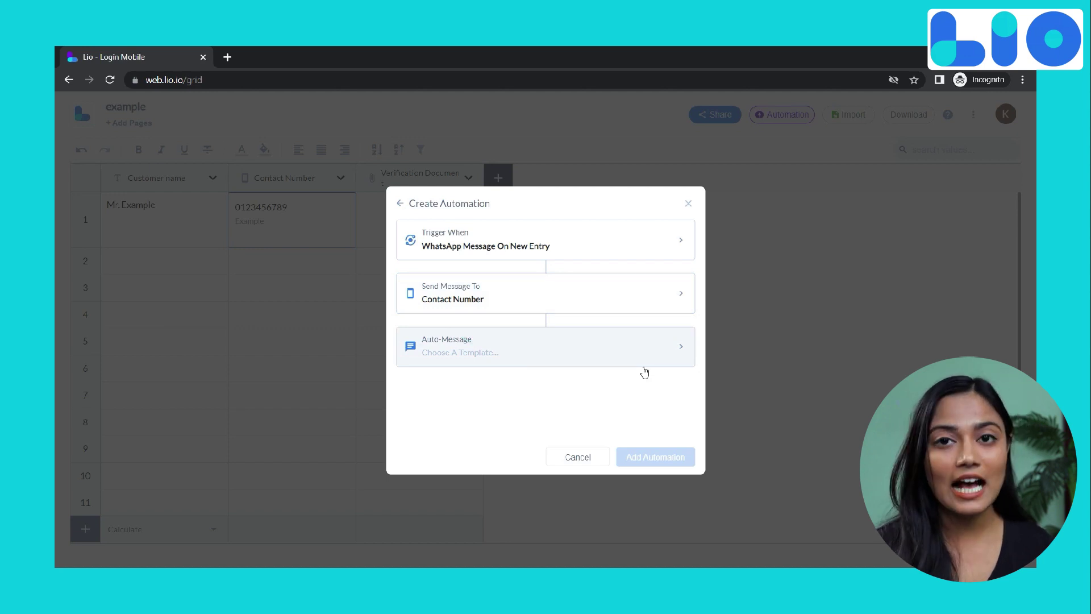
Step: Look through the auto-message templates and choose the Lead Welcome template for the automation
left_click(679, 348)
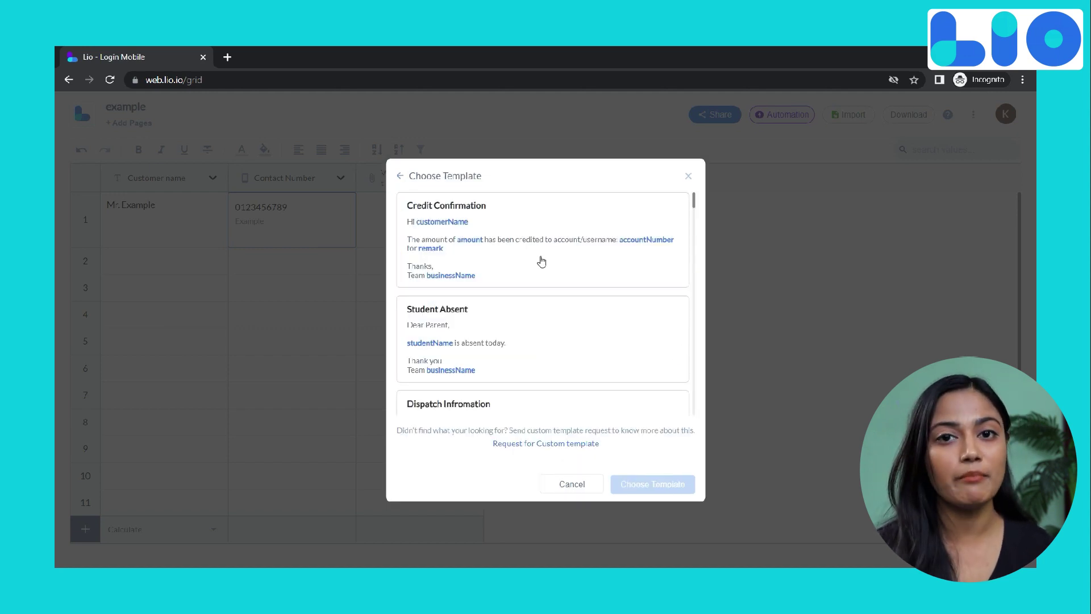
scroll(541, 262, "down", 2)
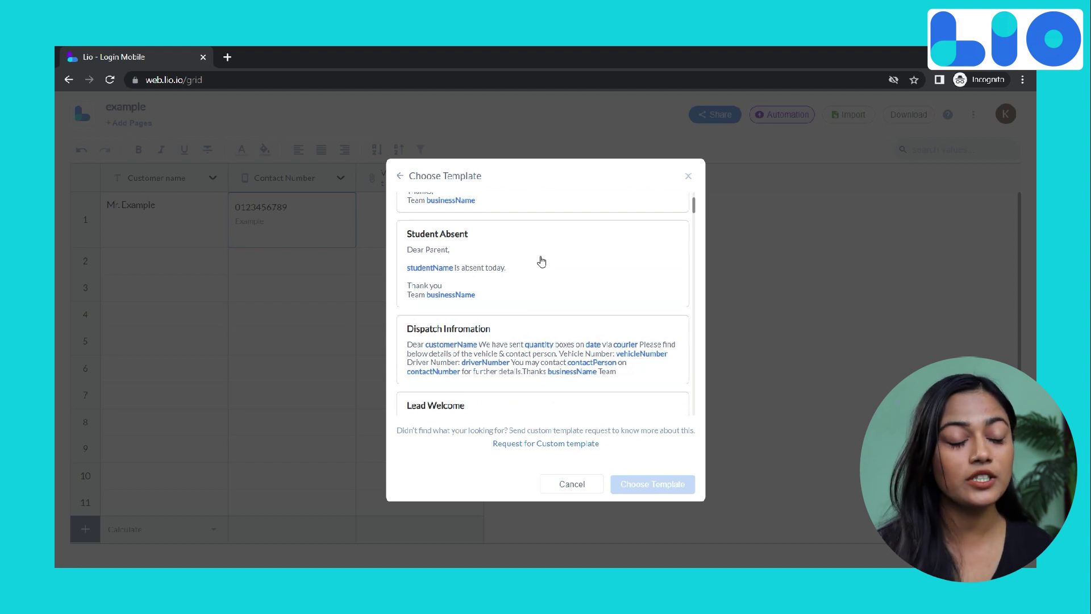
scroll(541, 262, "down", 5)
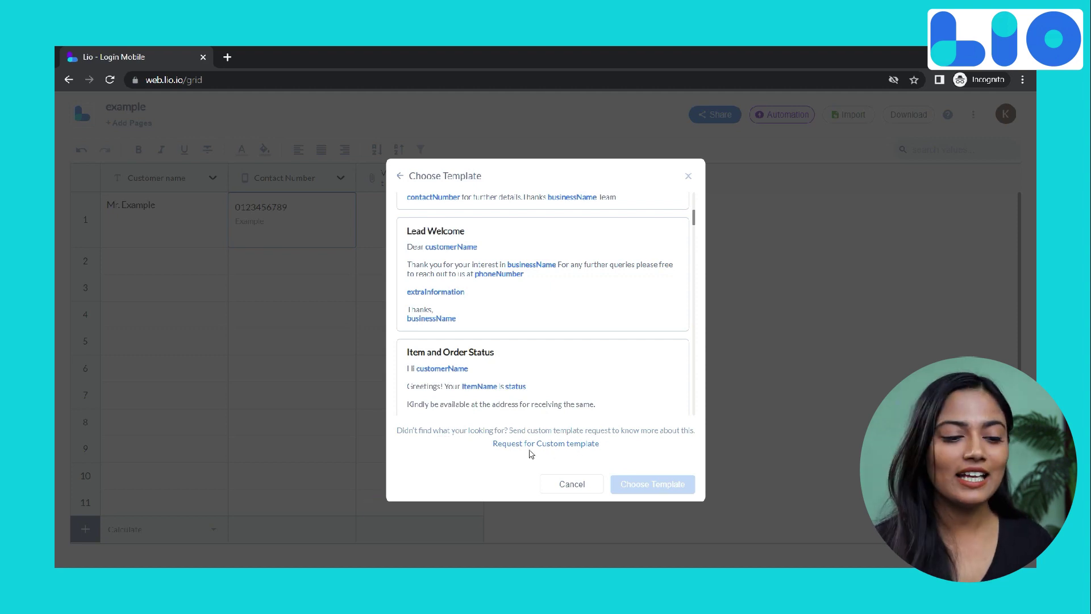
left_click(464, 267)
left_click(641, 484)
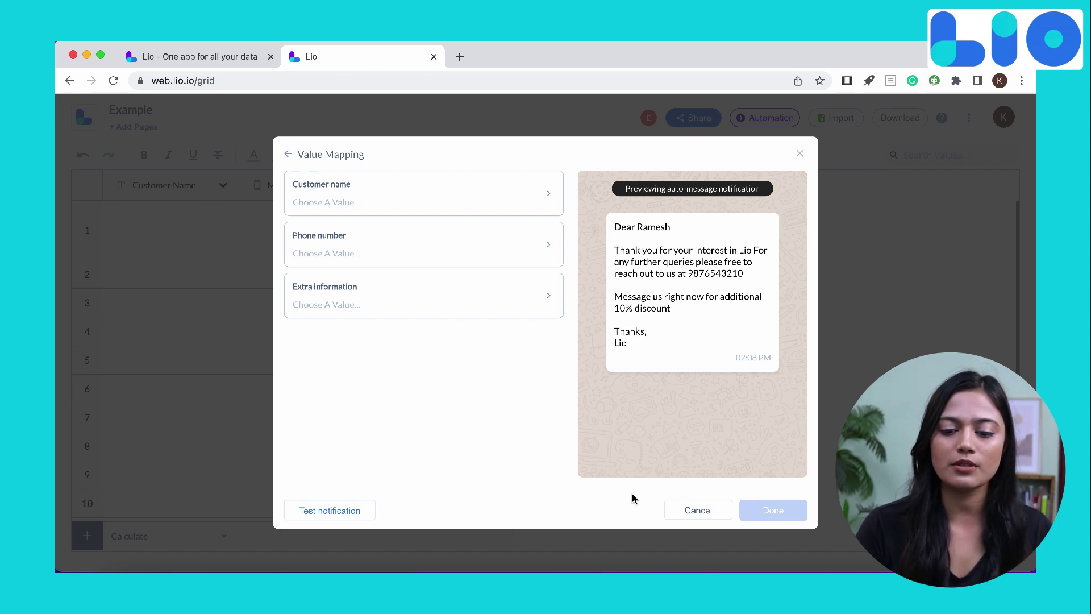
Step: Map the template's customer name to the Customer Name column and its phone number to a custom contact number
left_click(417, 210)
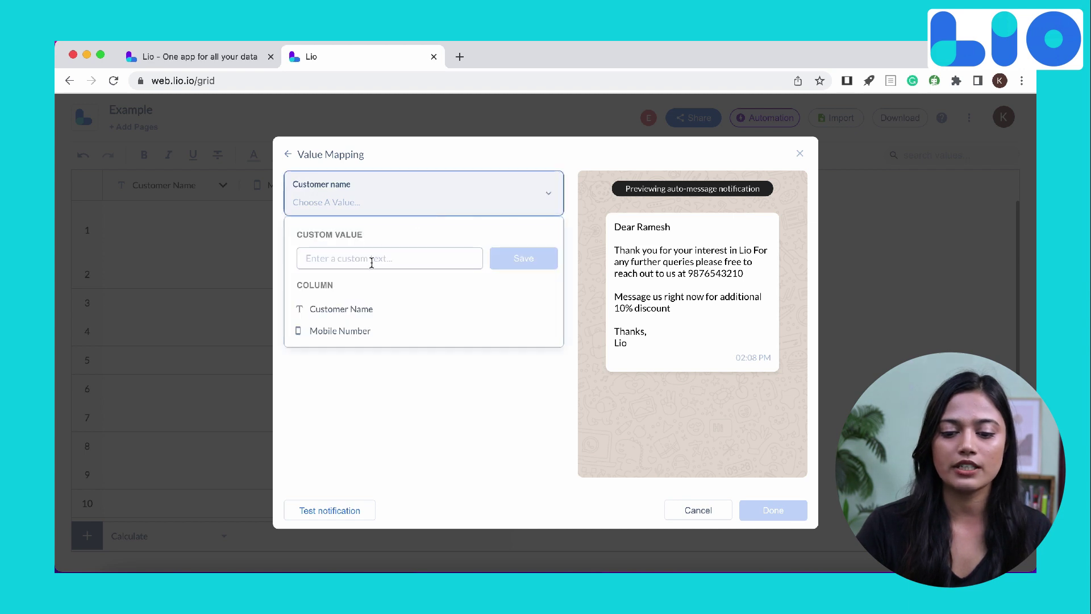
left_click(347, 309)
left_click(361, 253)
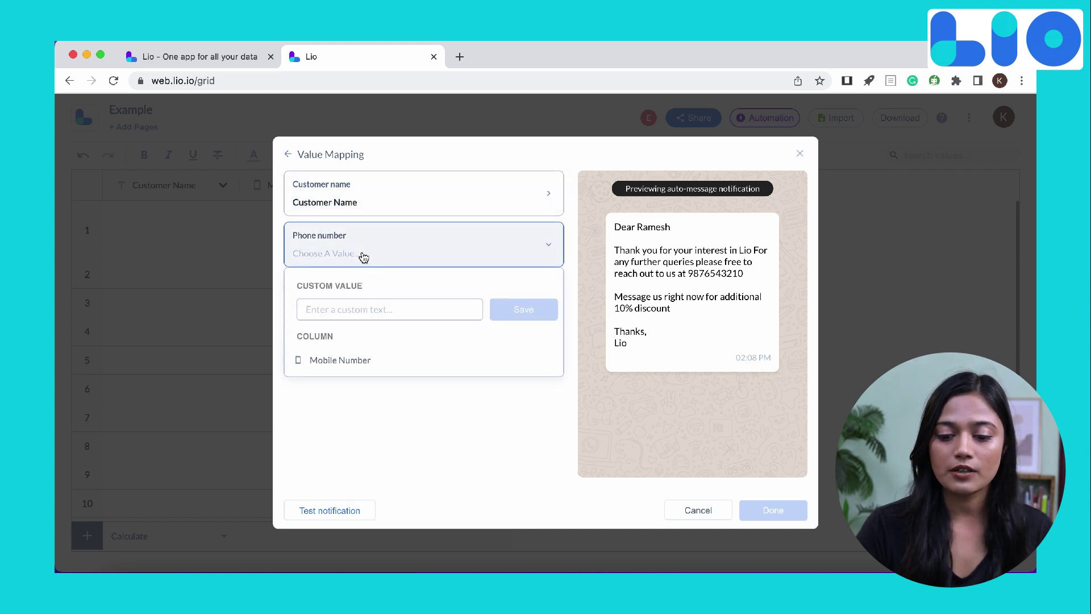
left_click(359, 310)
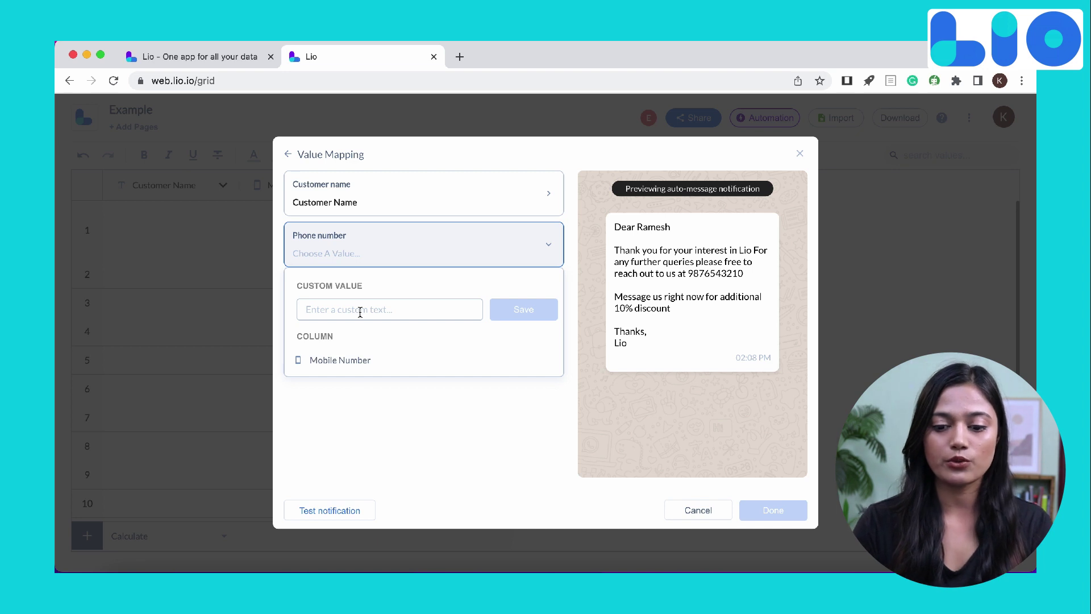
key("ctrl+v")
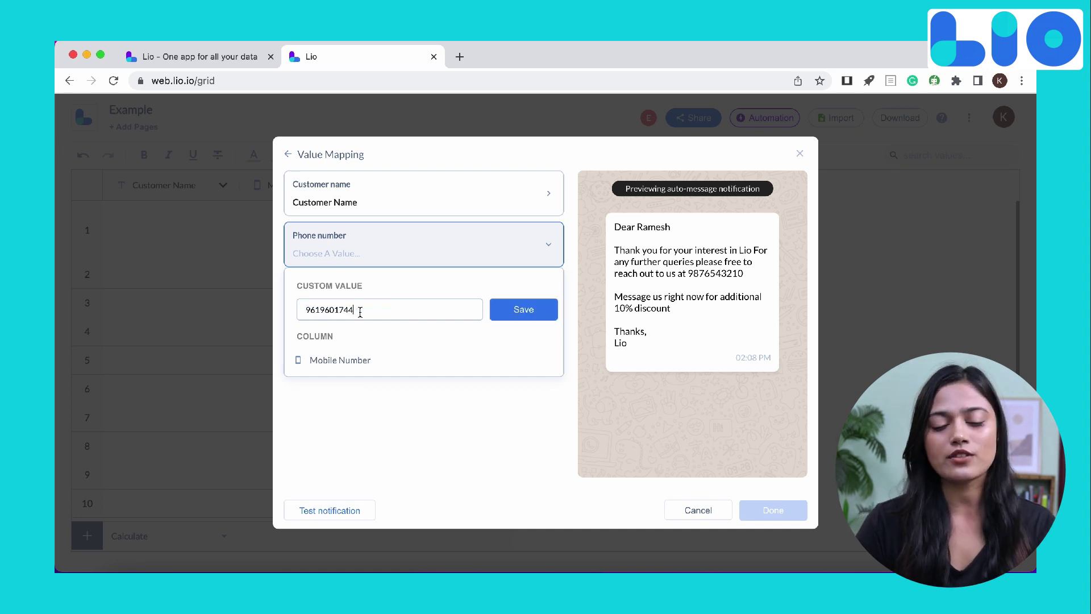
left_click(522, 309)
Step: Map the template's extra information to the custom text "Use TRY10 to avail 10% off now!" and add the automation to the document
left_click(398, 309)
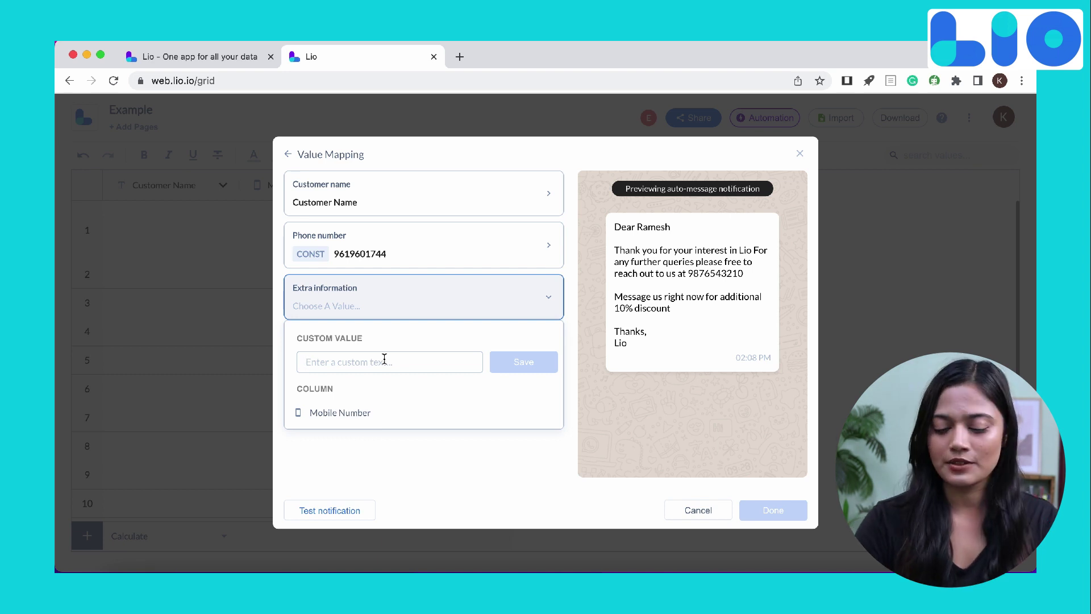
left_click(384, 359)
type("Use TRY10 to avai")
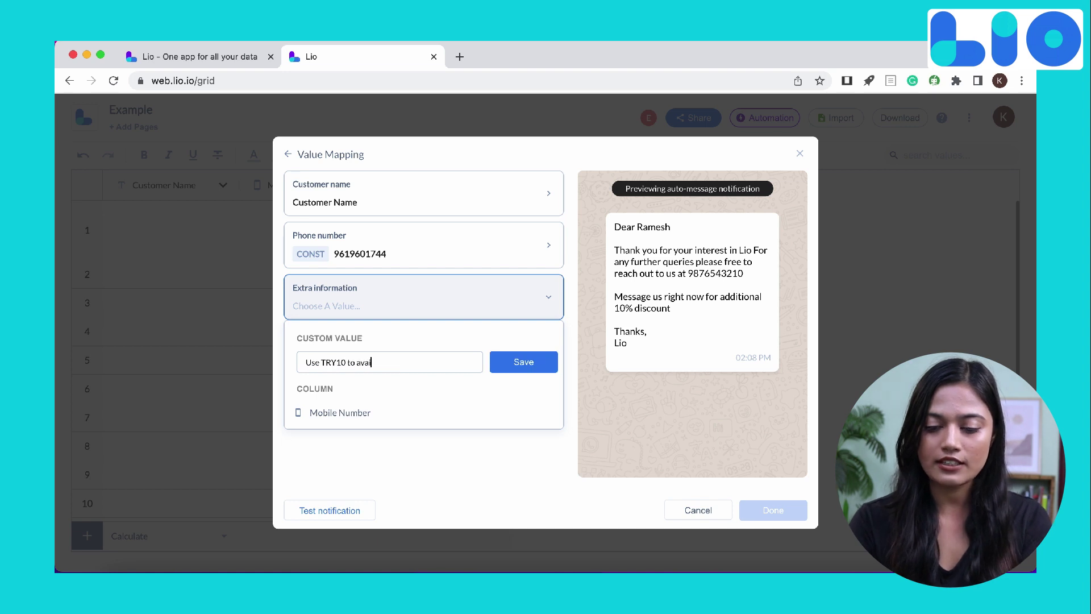
type("l 10% off Now!")
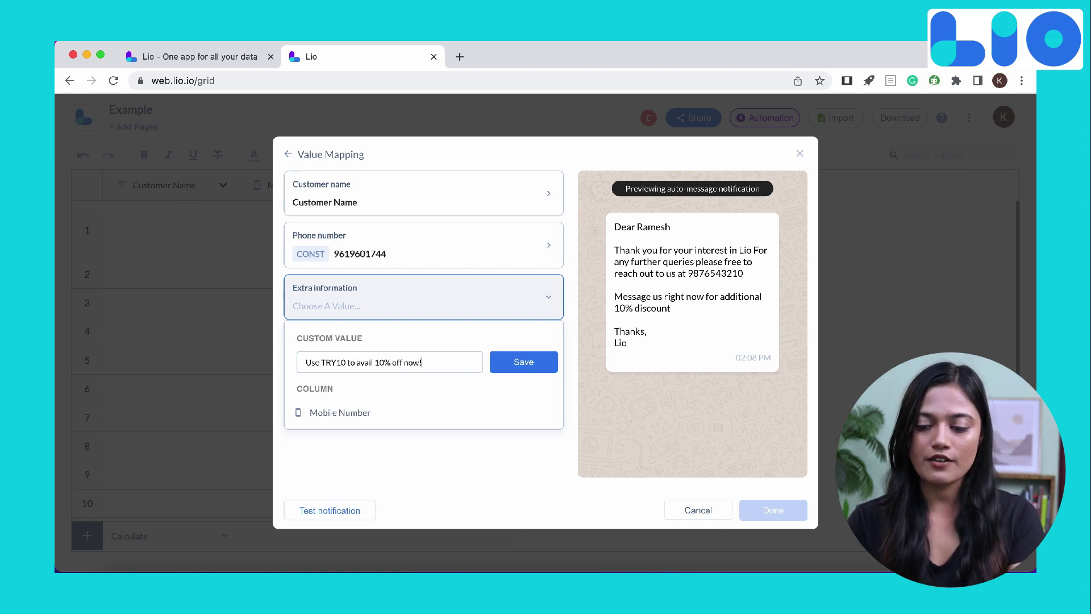
left_click(523, 362)
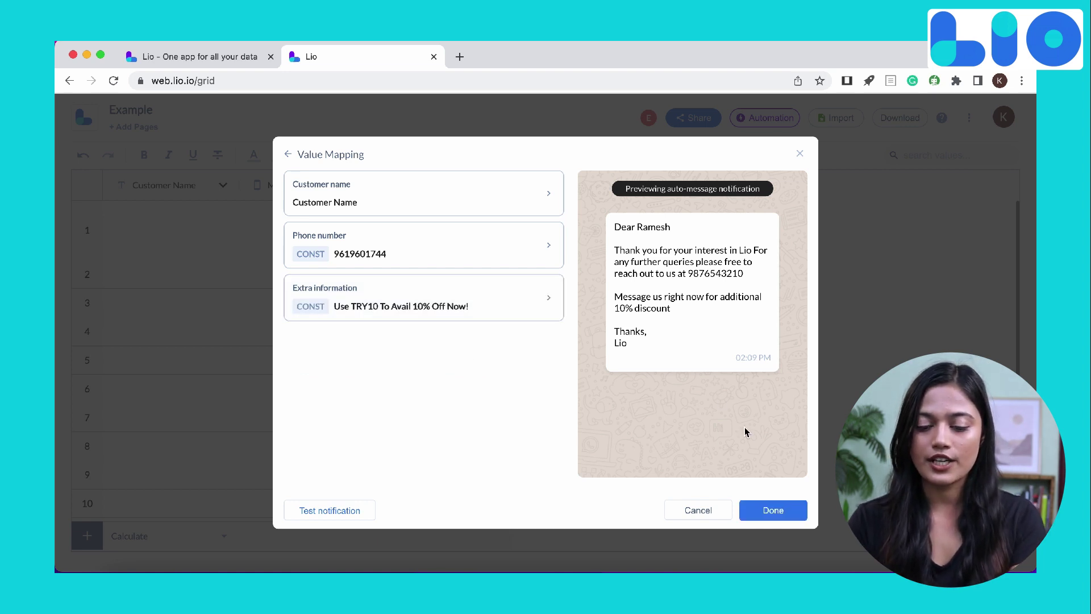
left_click(771, 513)
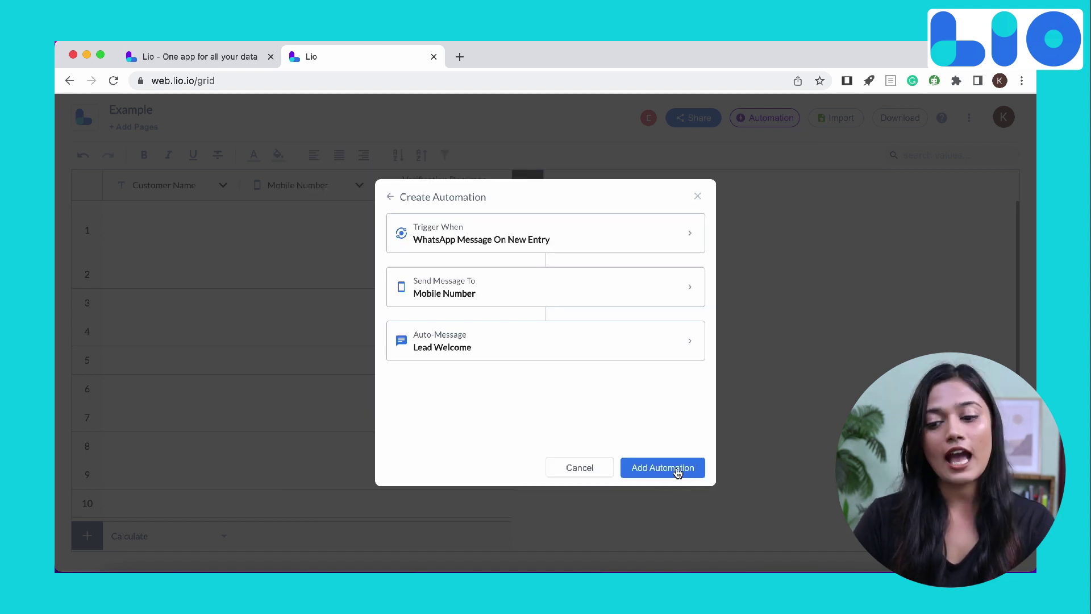
left_click(678, 473)
left_click(567, 438)
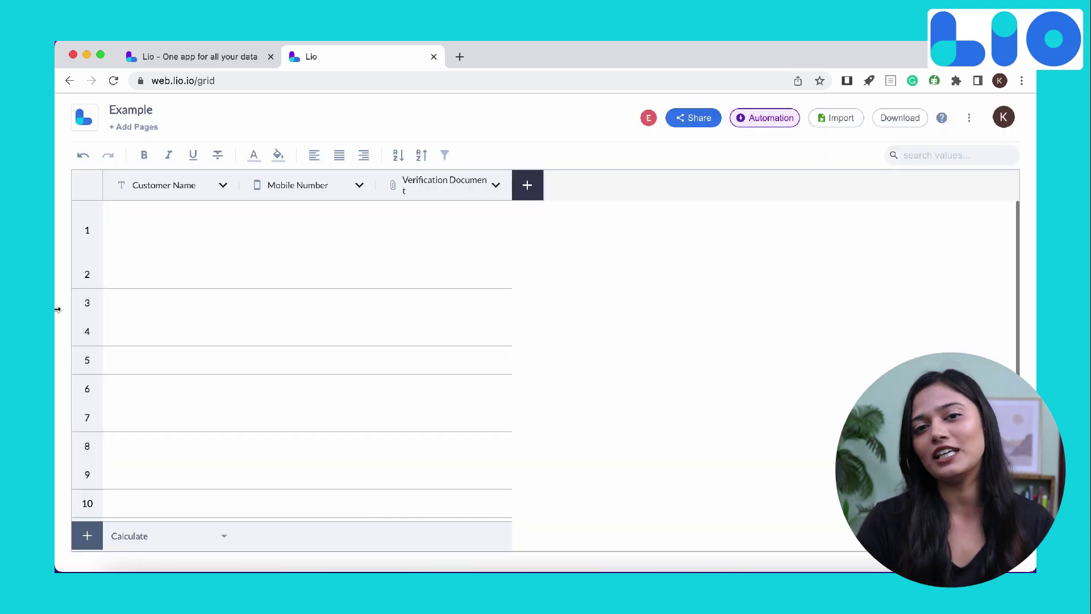
Step: Enter the customer's name and mobile number in row 1 of the example document
double_click(156, 230)
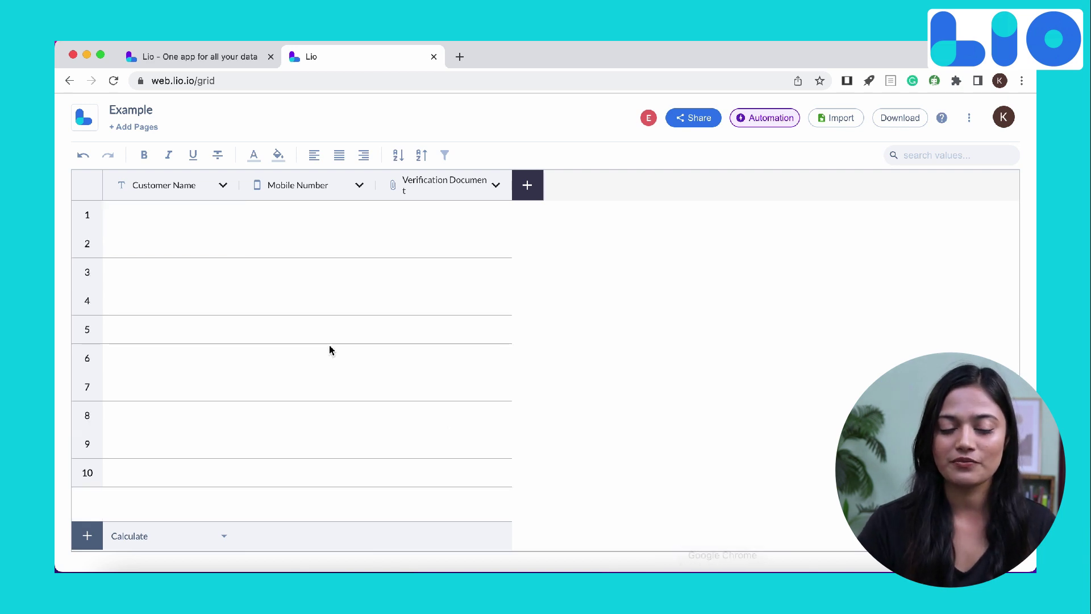
double_click(166, 224)
type("Ramesh")
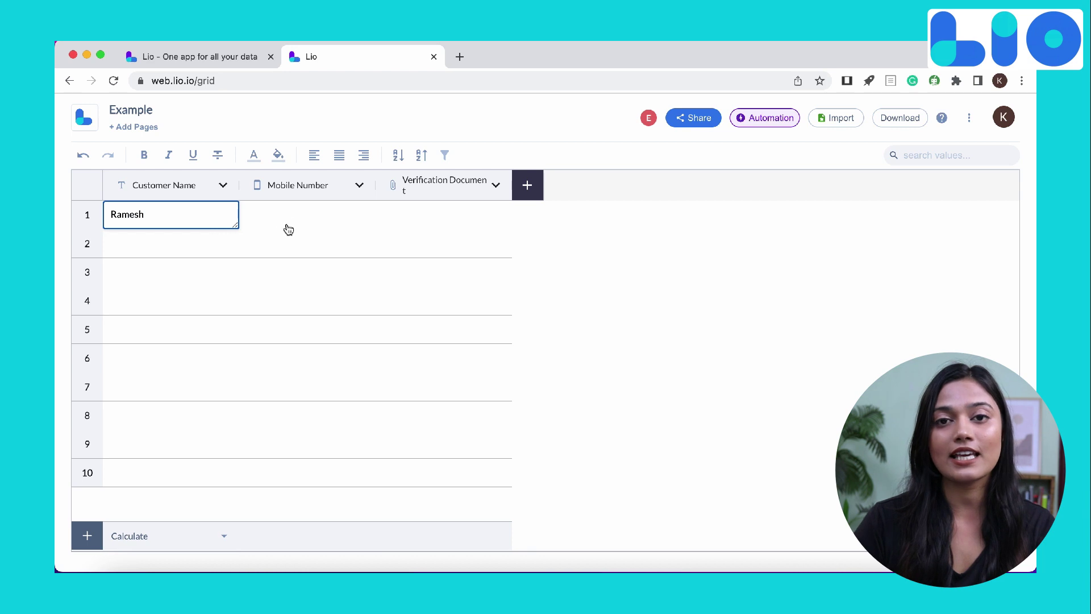
double_click(289, 218)
key("super+v")
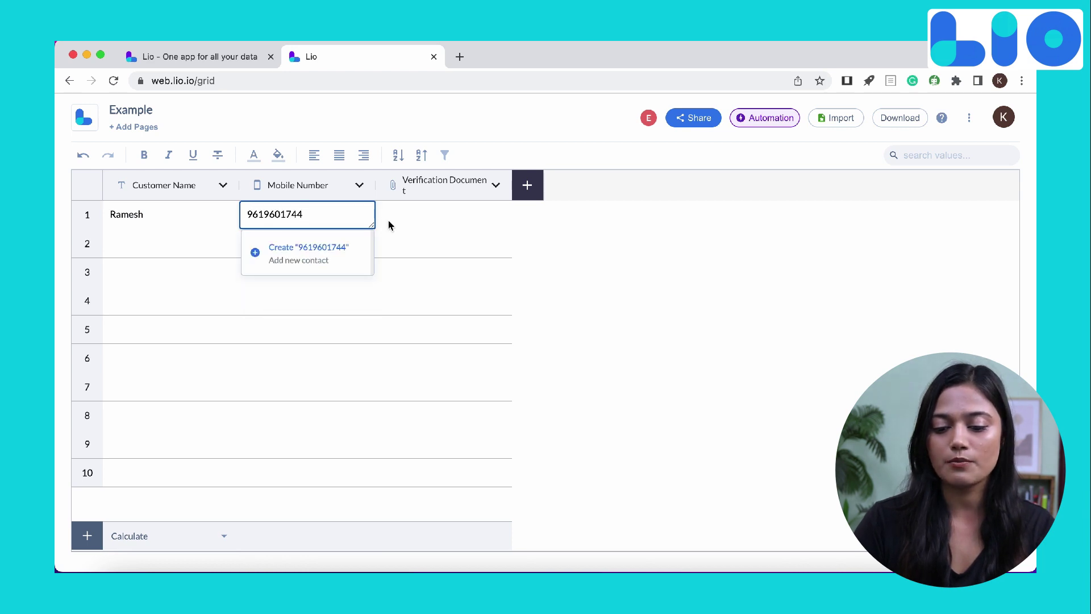
Step: Create a new contact from the entered mobile number, giving it the customer's name, and insert it in row 1
left_click(310, 258)
left_click(442, 299)
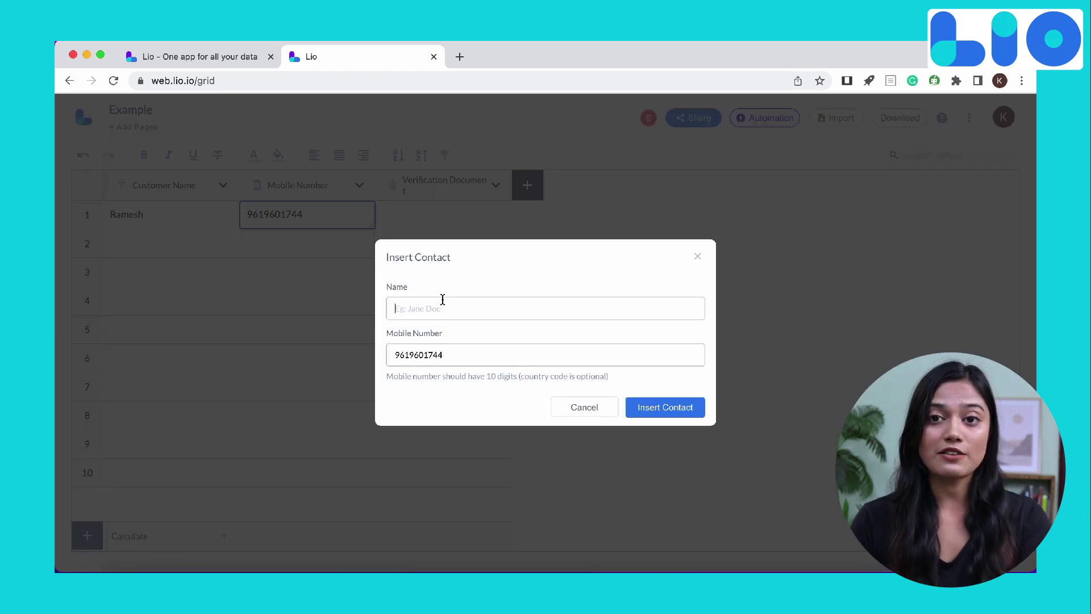
type("Ramesh")
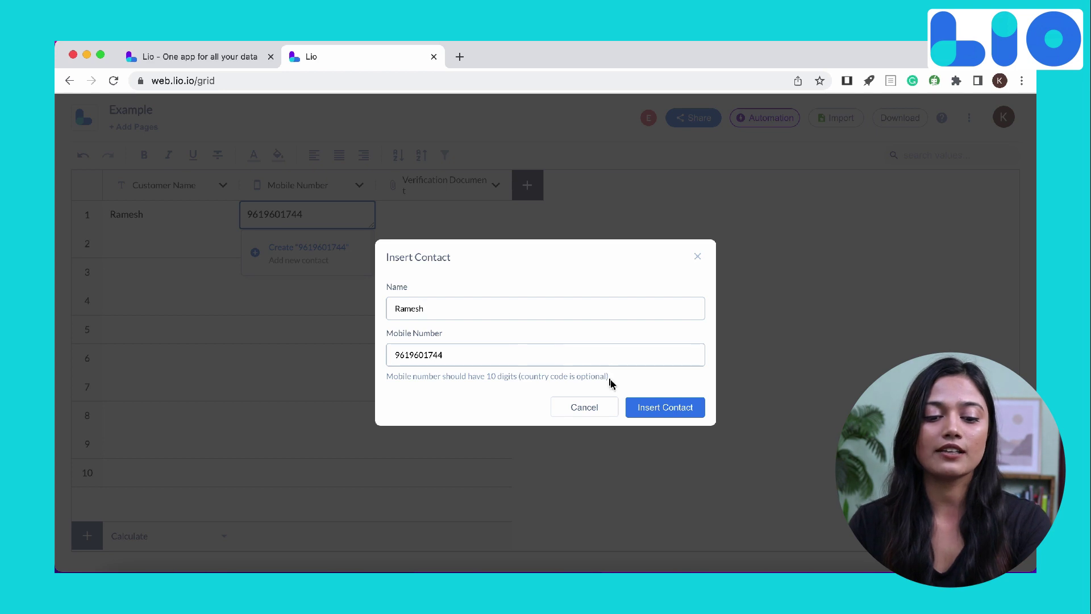
left_click(650, 411)
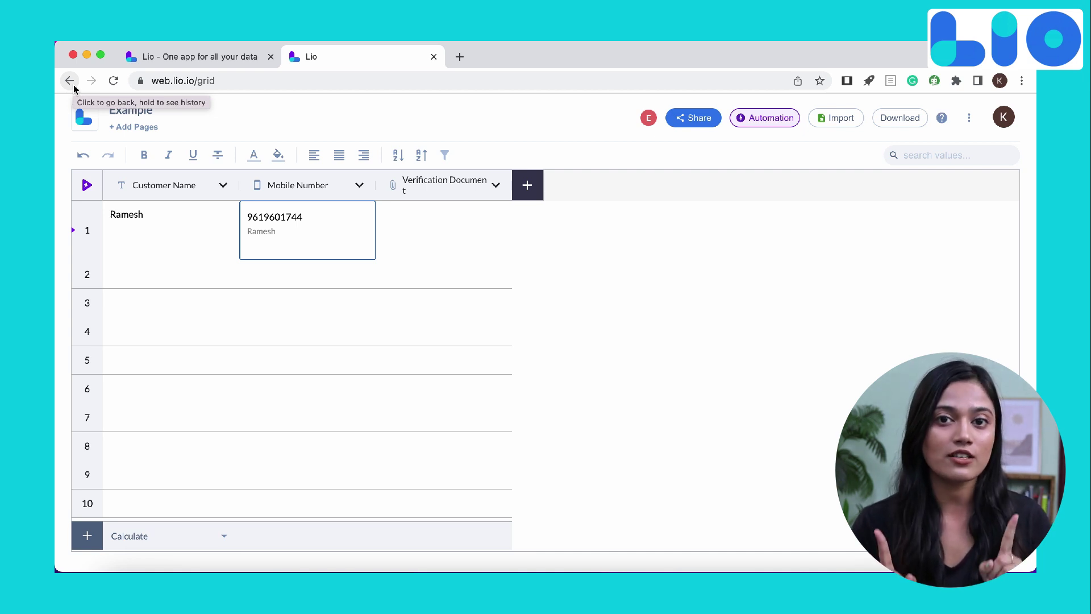
left_click(88, 187)
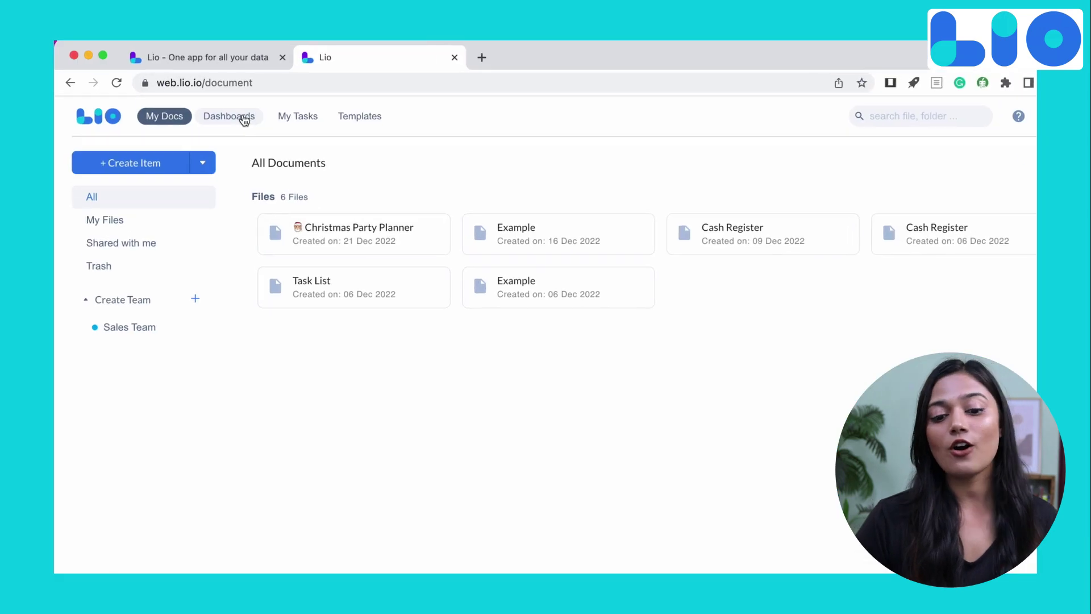
Step: Start a new dashboard named Cash Flow Summary and base its first value on the Cash Register document
left_click(230, 114)
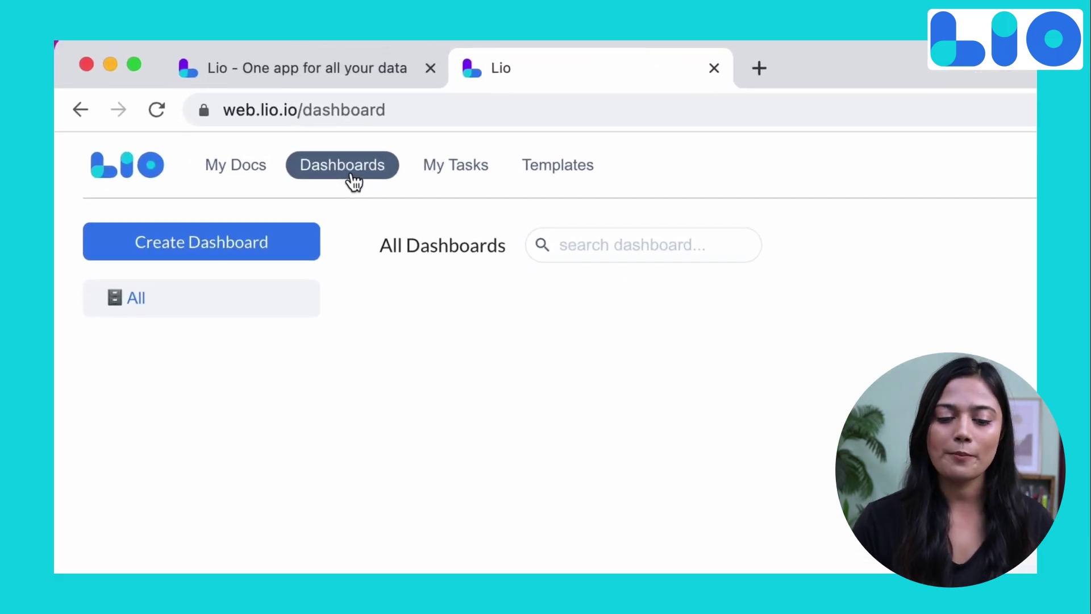
left_click(187, 214)
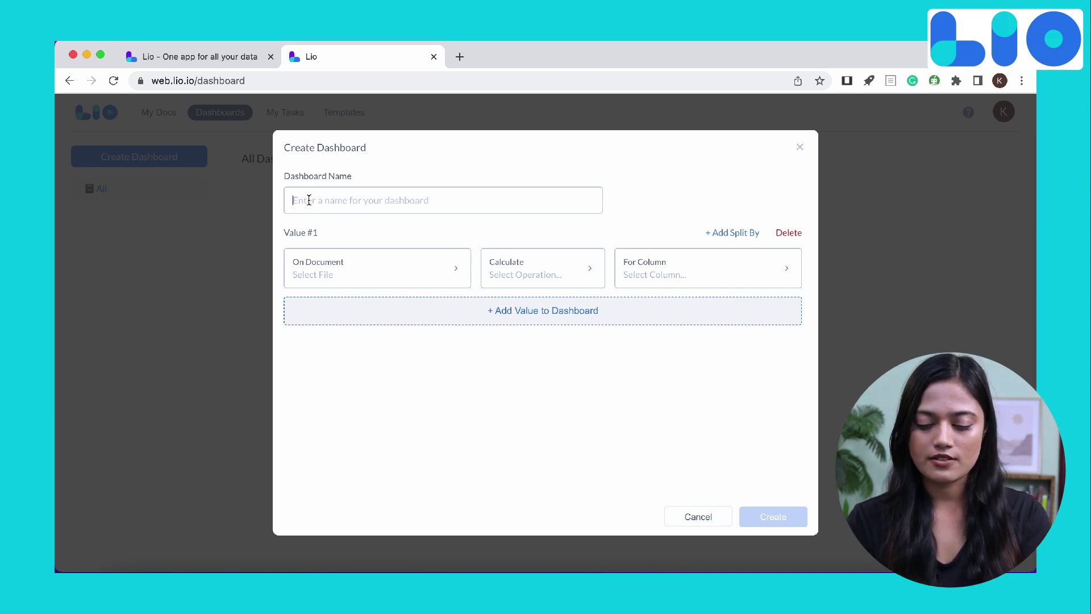
type("Cash Flow Summary")
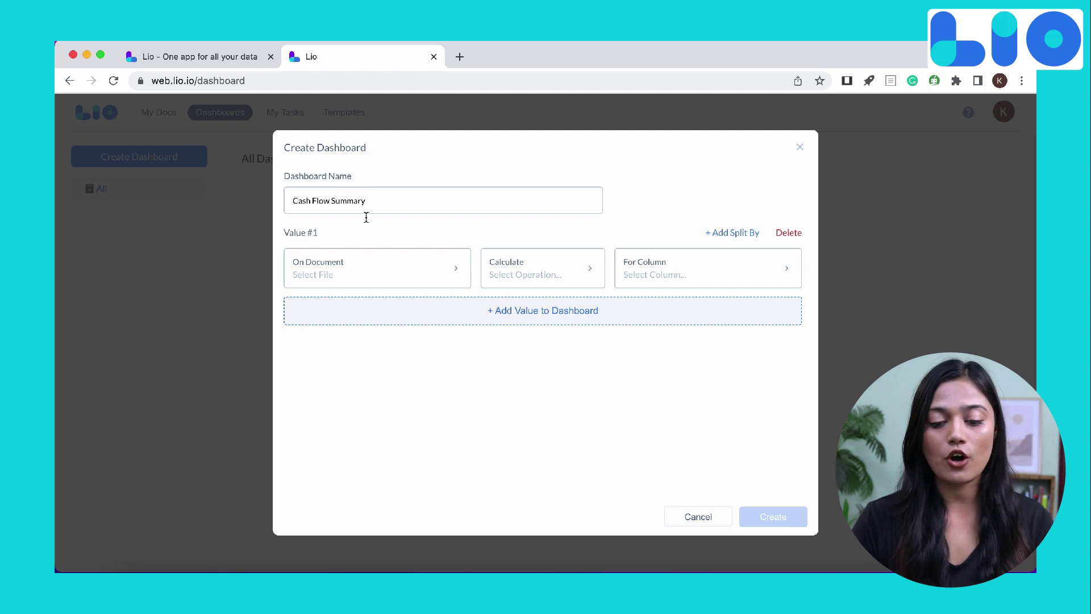
left_click(459, 276)
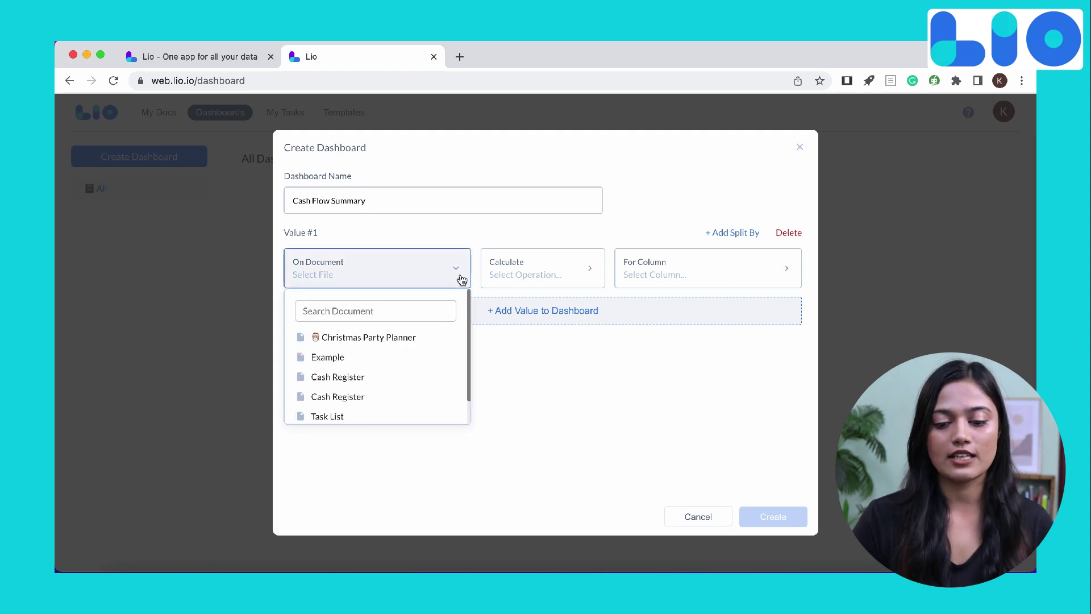
left_click(361, 375)
Step: Set the dashboard's first value to calculate the Total for the Amount column
left_click(576, 274)
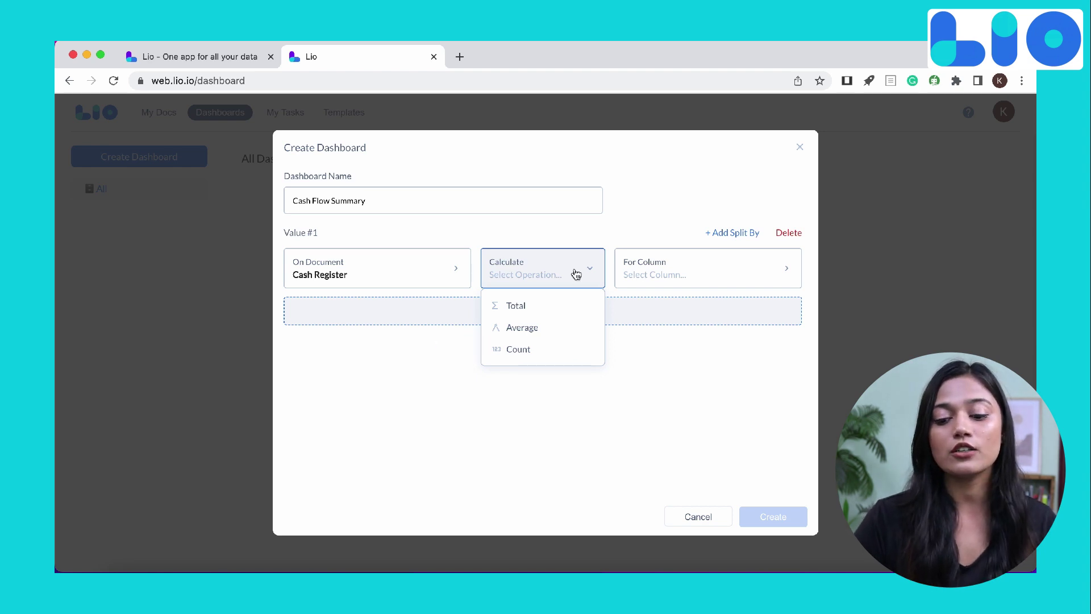
left_click(550, 304)
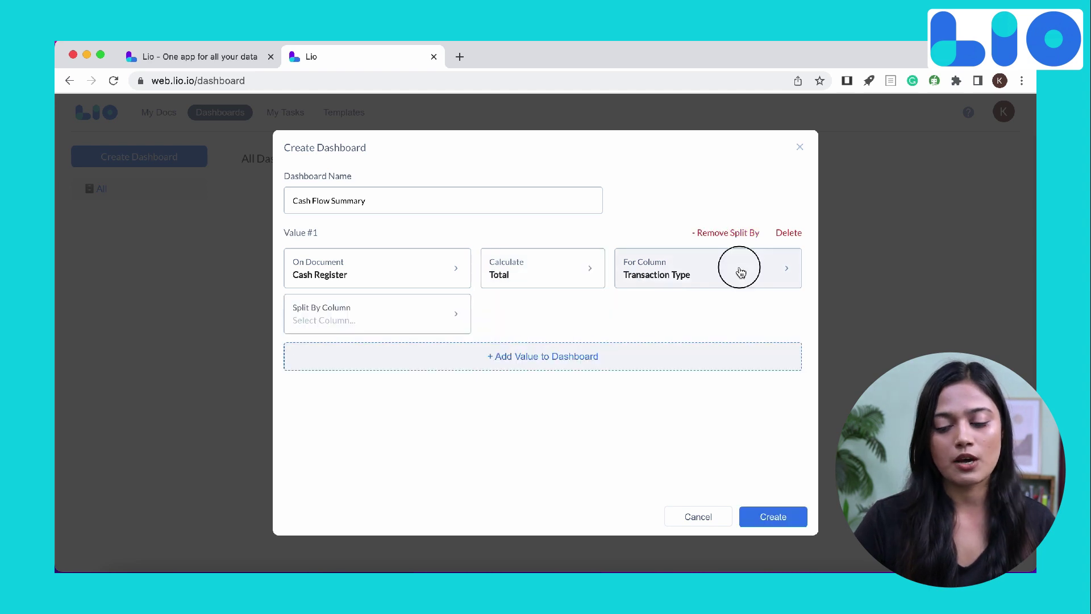
left_click(740, 271)
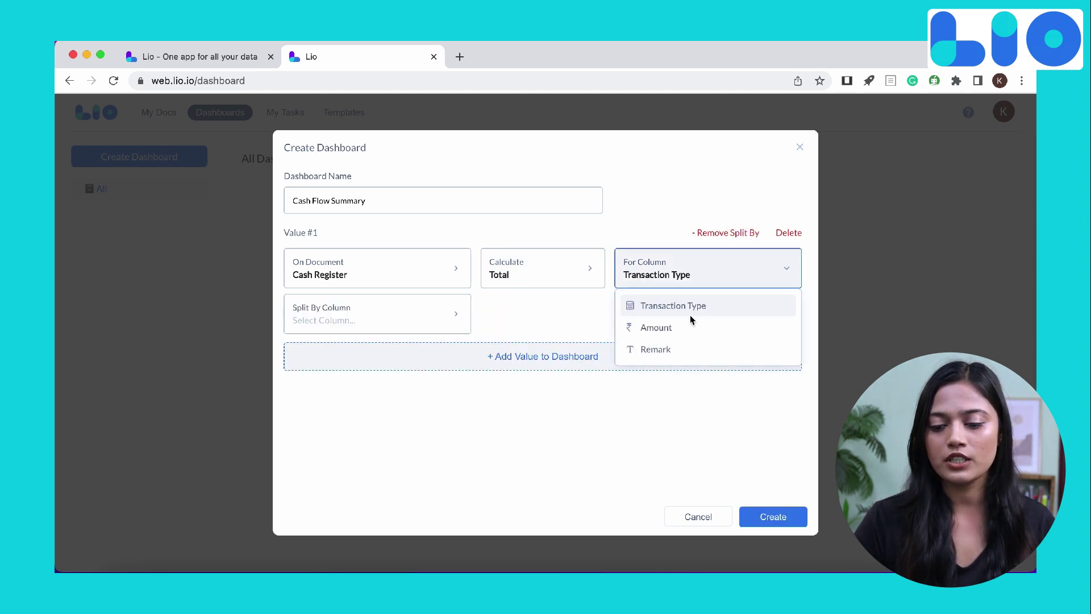
left_click(681, 327)
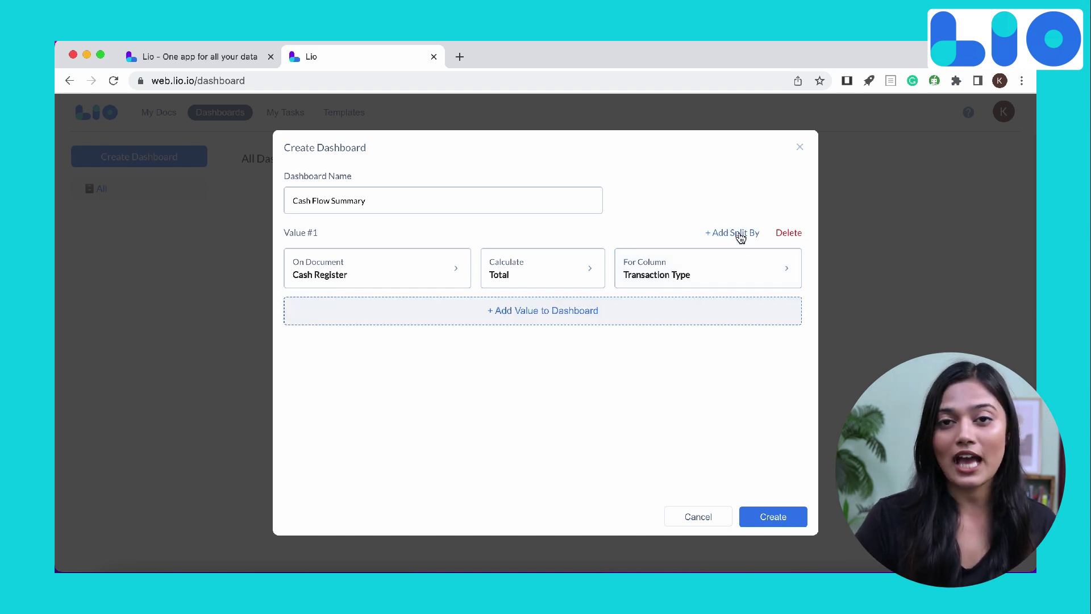
Step: Split the dashboard's first value by the Transaction Type column and create the dashboard
left_click(736, 233)
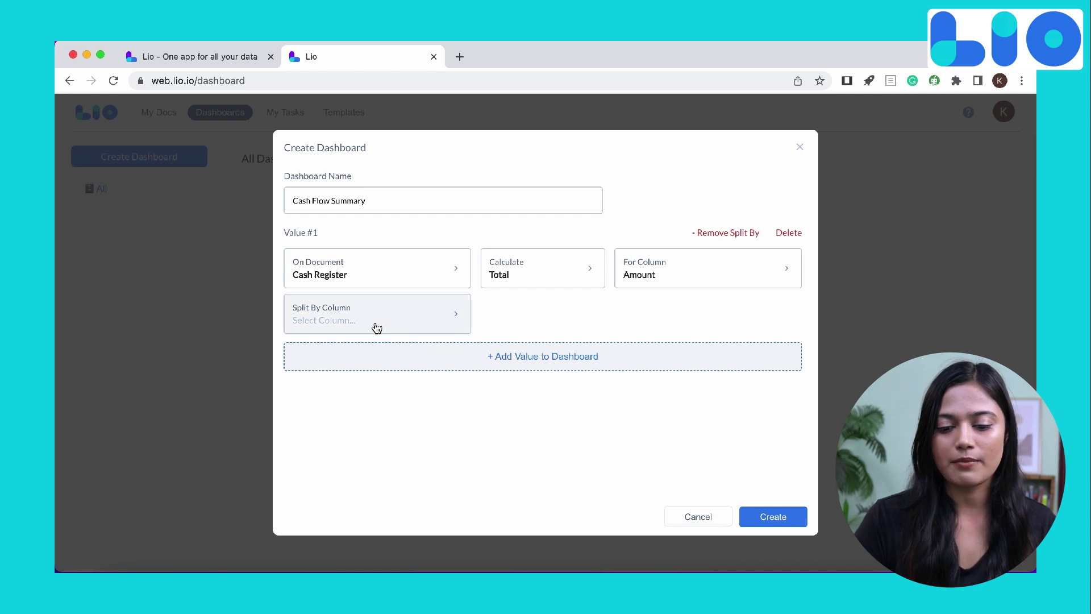
left_click(375, 327)
left_click(372, 352)
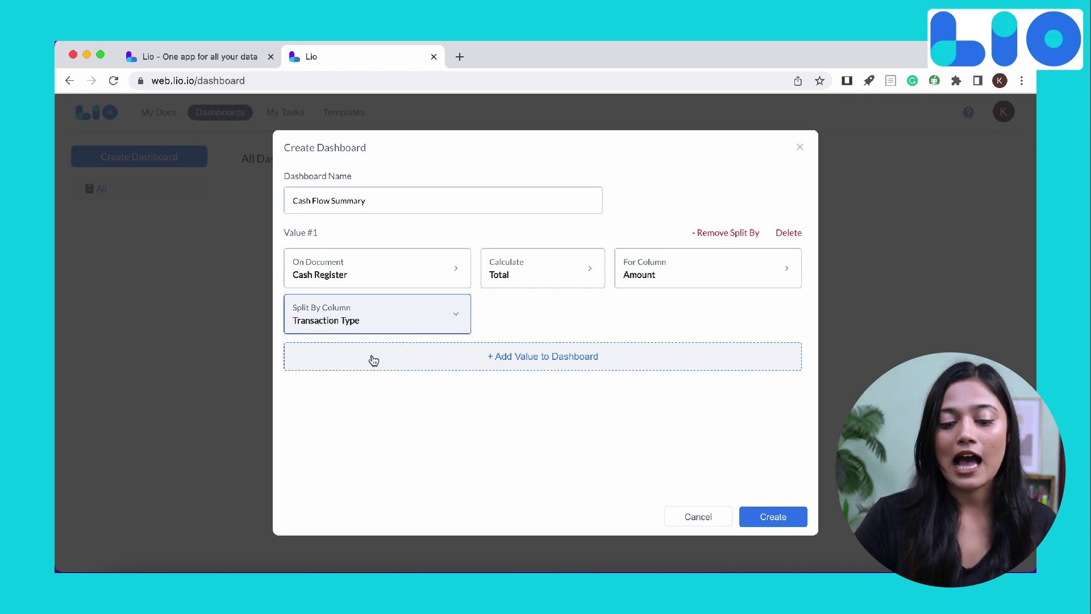
left_click(771, 518)
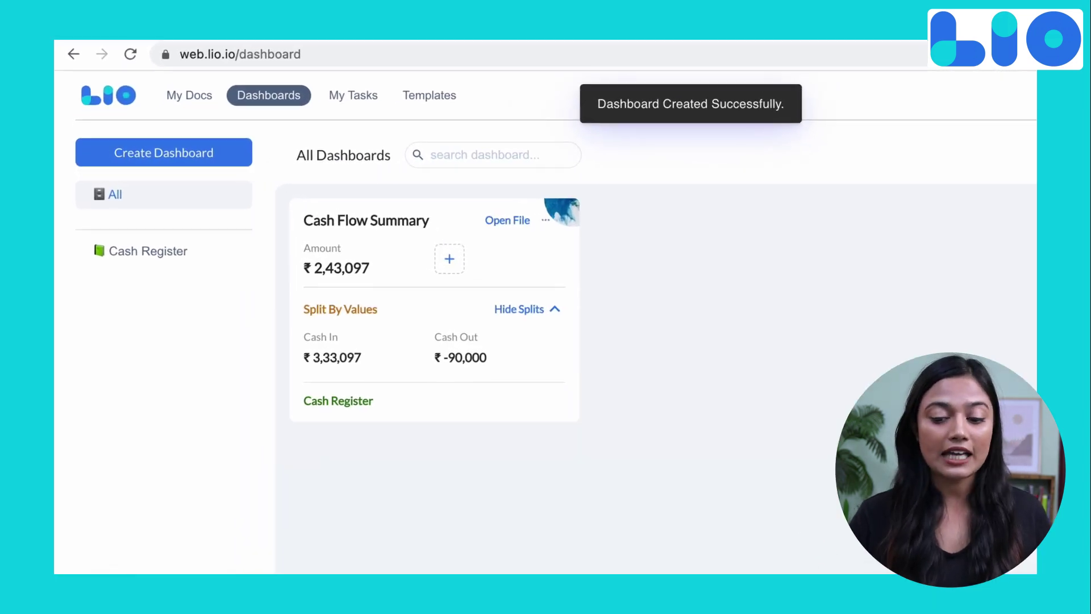
Step: Show the split-by values on the Cash Flow Summary dashboard card
left_click(500, 296)
left_click(692, 357)
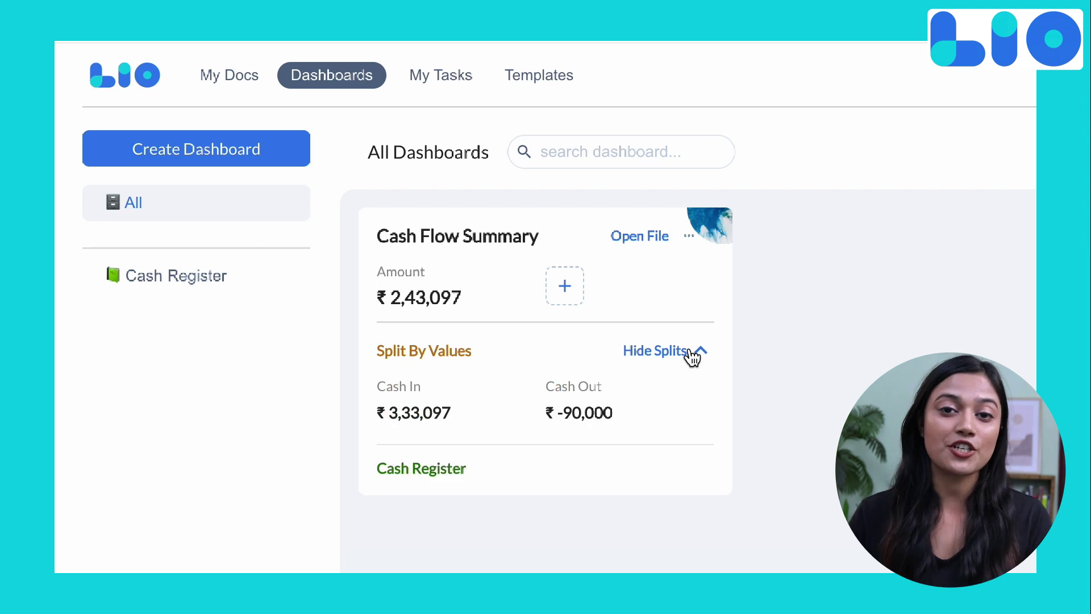